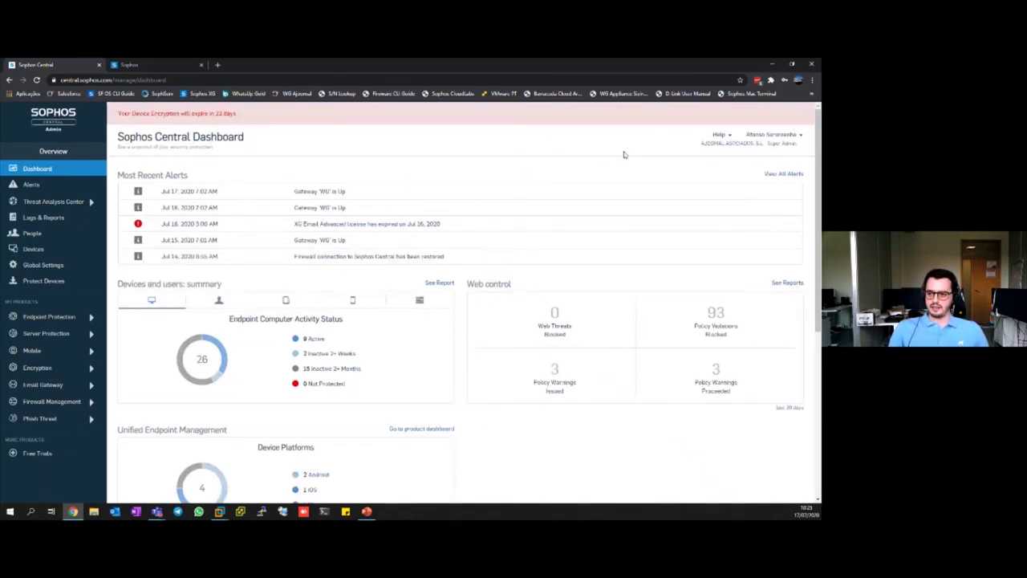
# - Scroll down the Logs & Reports page to view the event, audit and email logs and reports
pyautogui.scroll(-1, 803, 121)
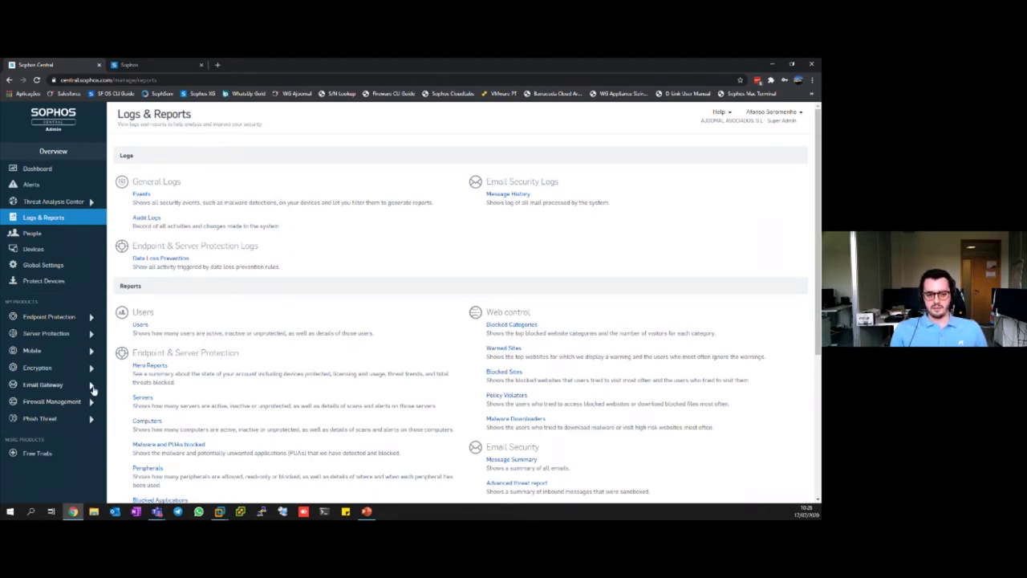
# - Open the Endpoint Protection dashboard showing five recent threat cases and 26 endpoint computers
pyautogui.click(79, 321)
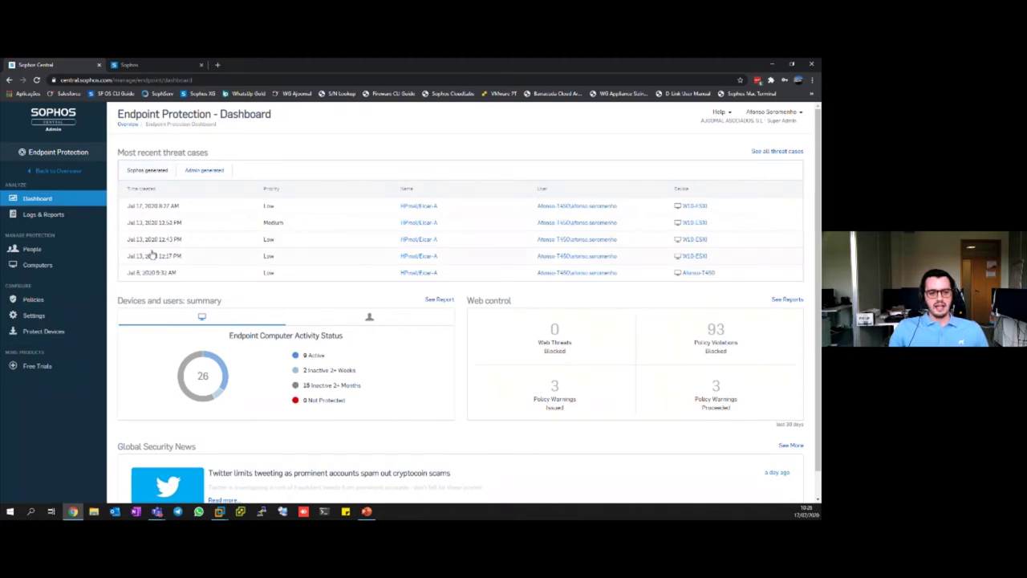
# - Open the Endpoint Protection Computers list and scroll through all 26 machines' IP, OS and status
pyautogui.click(34, 249)
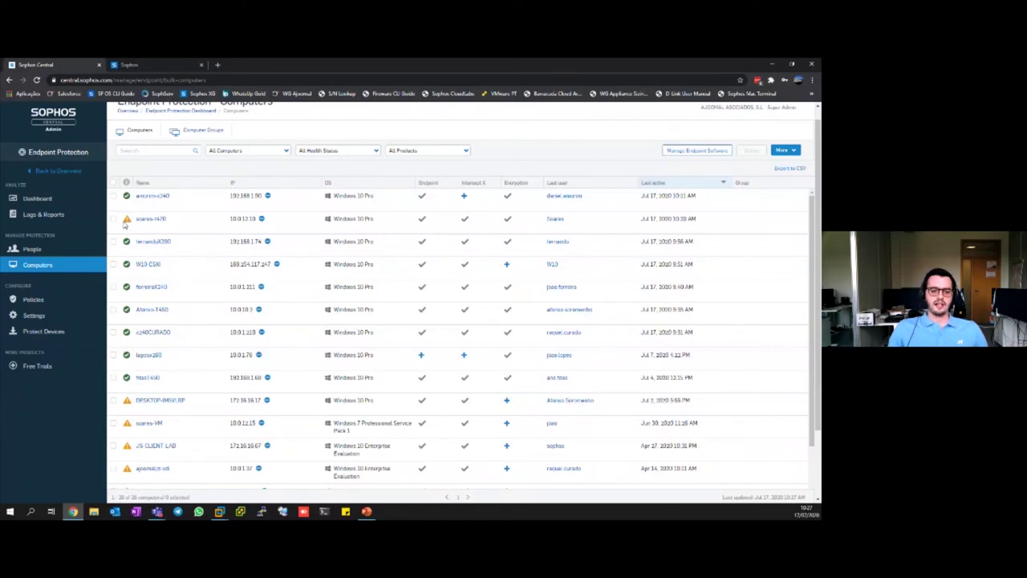
pyautogui.scroll(-3, 174, 252)
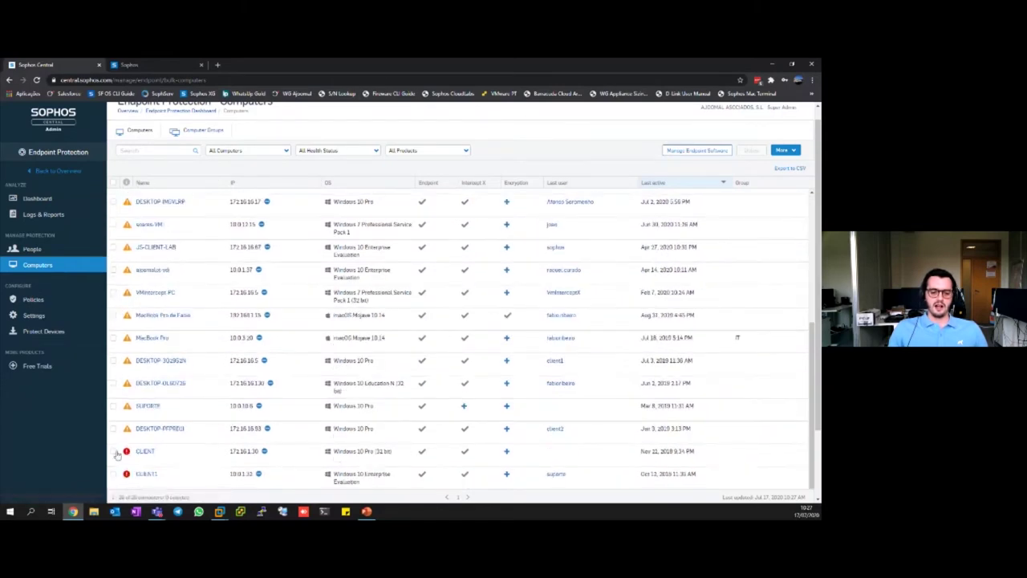
pyautogui.scroll(3, 161, 454)
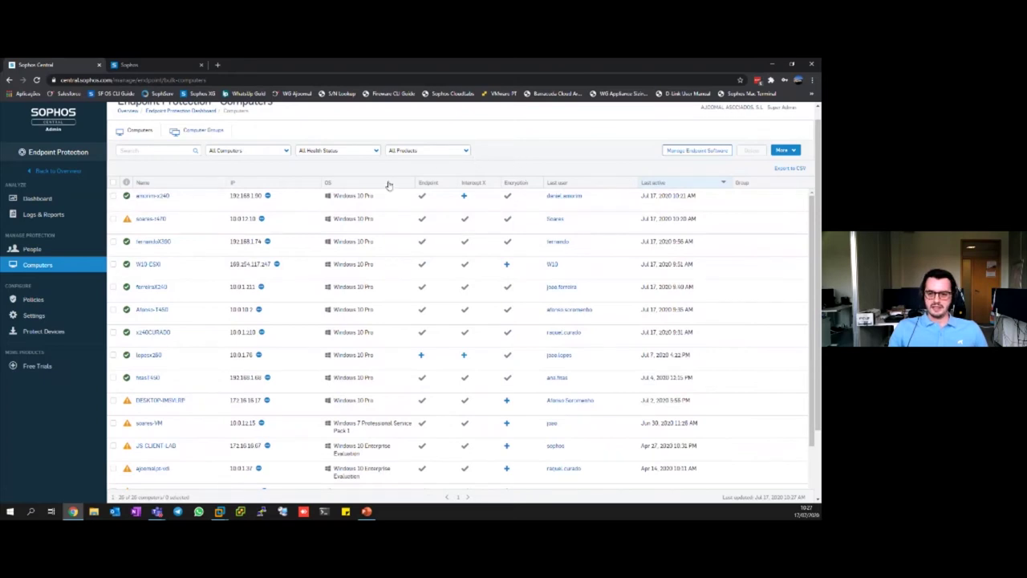
# - Open the T450 computer and review its Events, Status and applied Policies
pyautogui.click(155, 309)
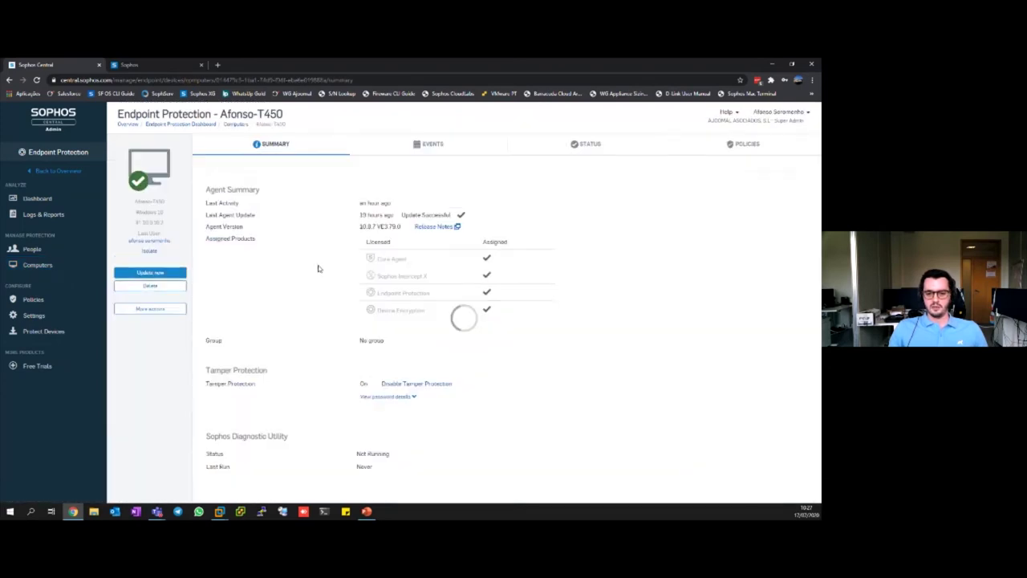
pyautogui.click(436, 146)
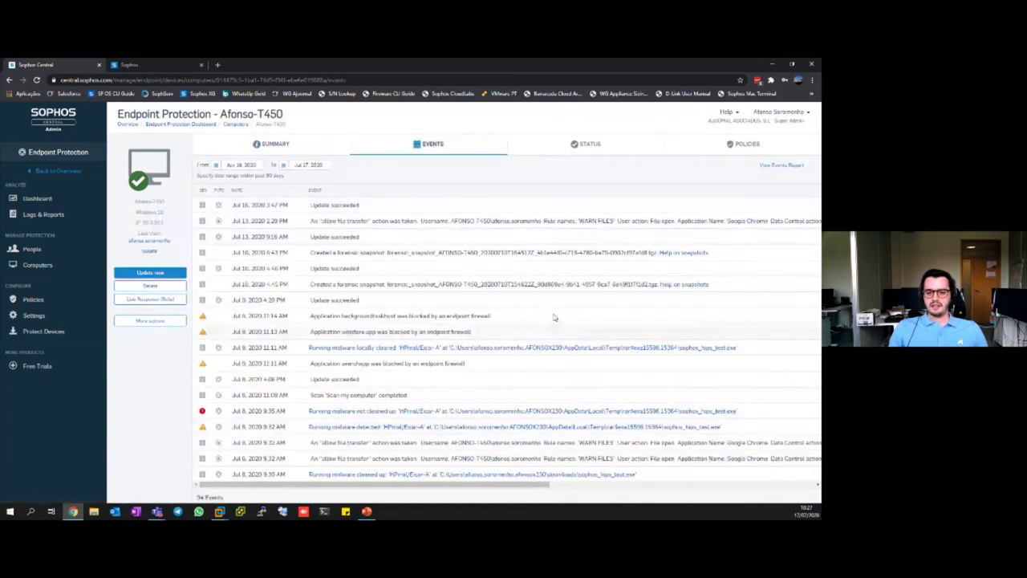
pyautogui.click(564, 156)
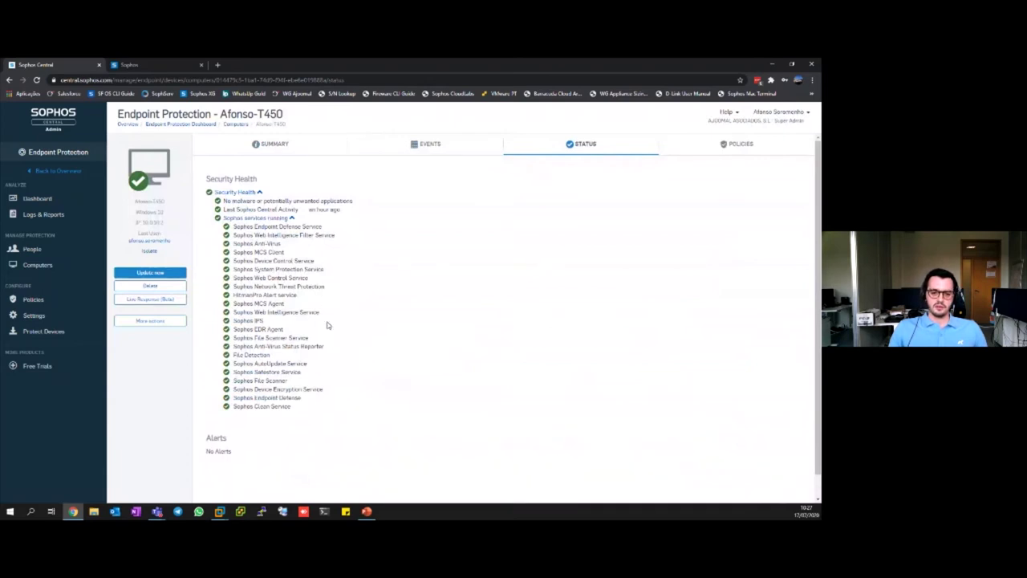
pyautogui.click(735, 147)
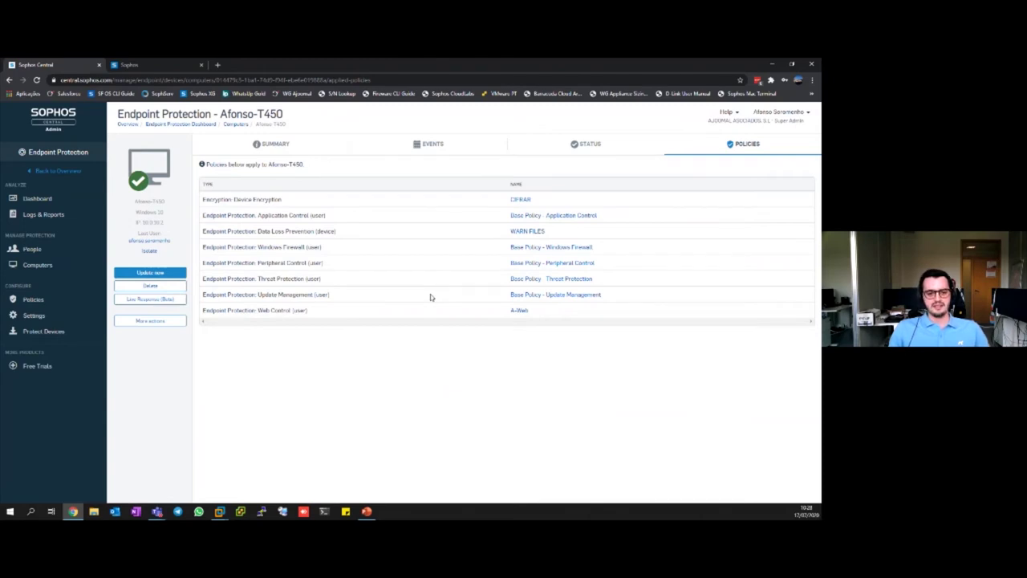
# - Open Endpoint Protection Policies and scroll through categories from Threat Protection to Windows Firewall
pyautogui.click(72, 306)
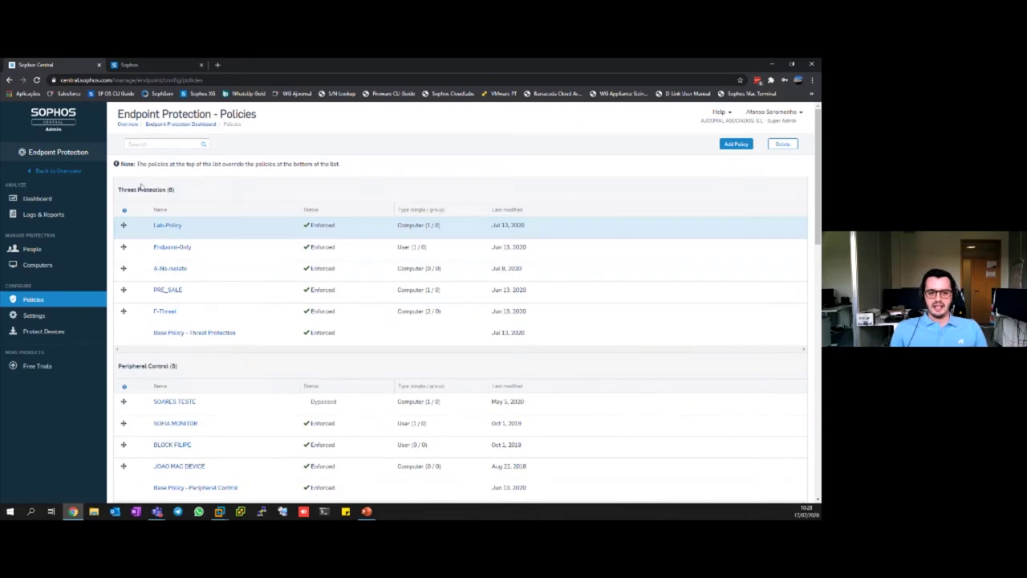
pyautogui.scroll(-8, 188, 196)
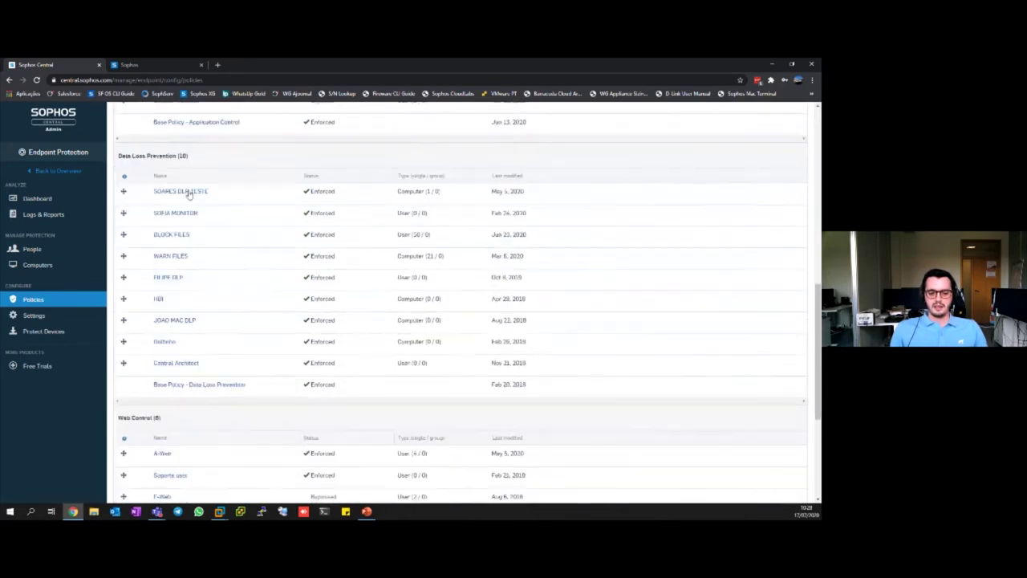
pyautogui.scroll(10, 189, 197)
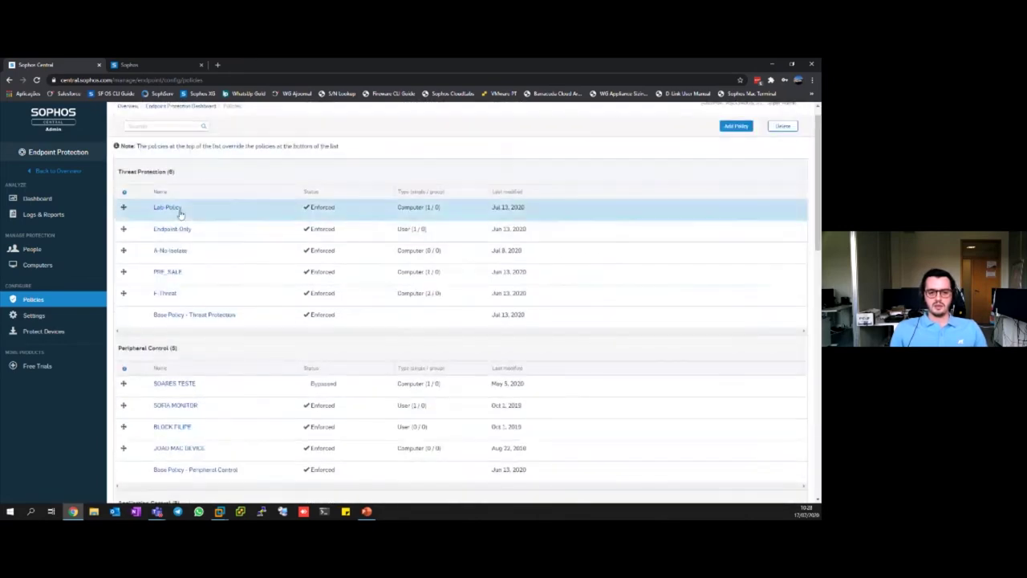
pyautogui.scroll(-3, 200, 195)
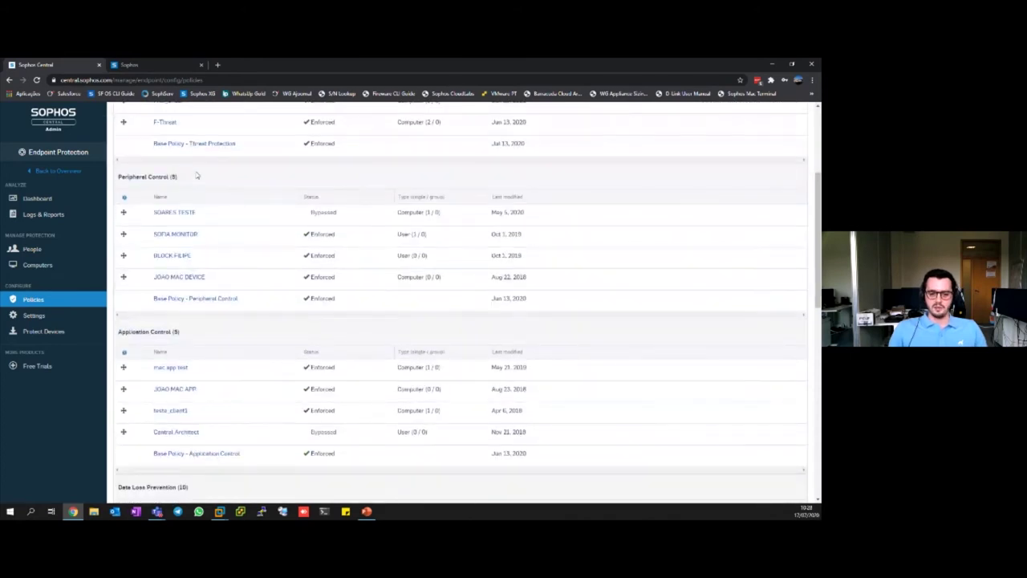
pyautogui.scroll(-1, 244, 212)
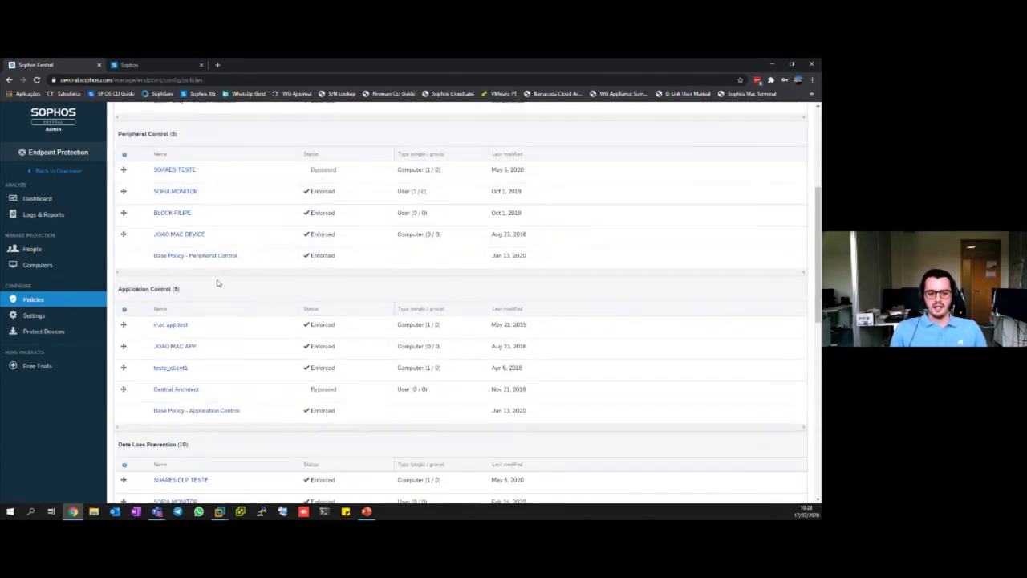
pyautogui.scroll(-3, 205, 293)
pyautogui.scroll(-2, 207, 283)
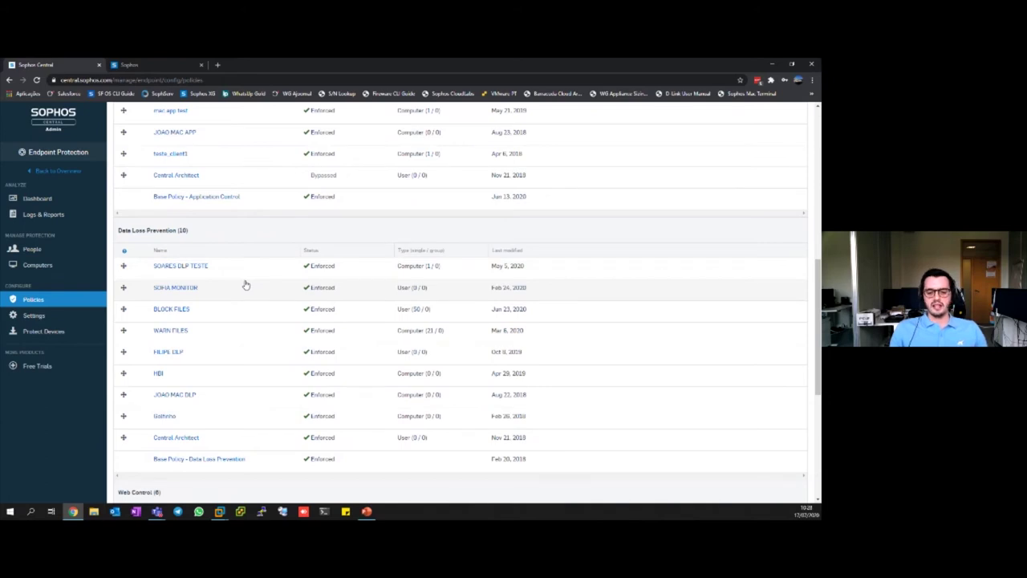
pyautogui.scroll(-2, 206, 271)
pyautogui.scroll(-3, 205, 271)
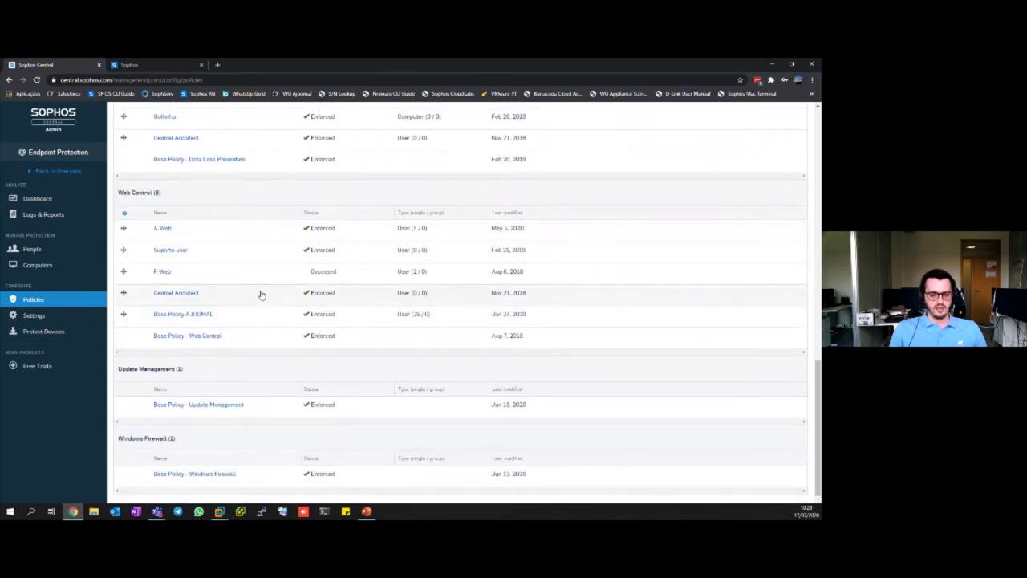
pyautogui.scroll(10, 229, 289)
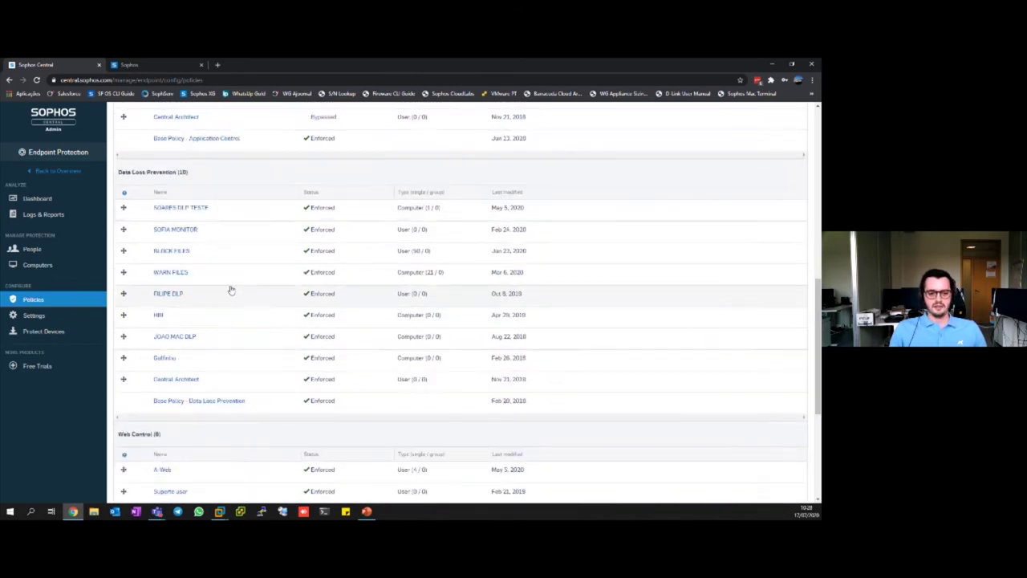
pyautogui.scroll(1, 225, 295)
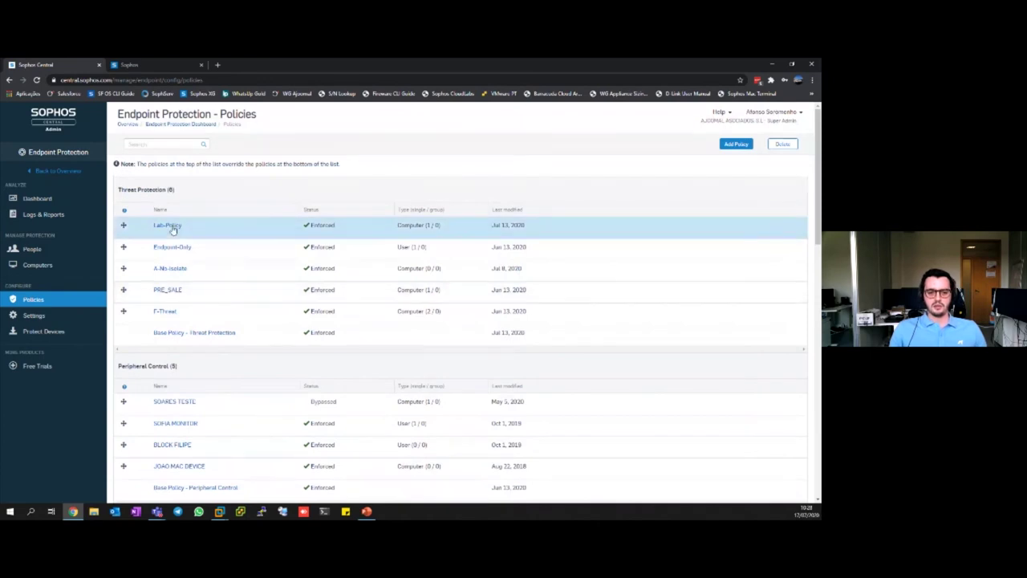
pyautogui.click(183, 334)
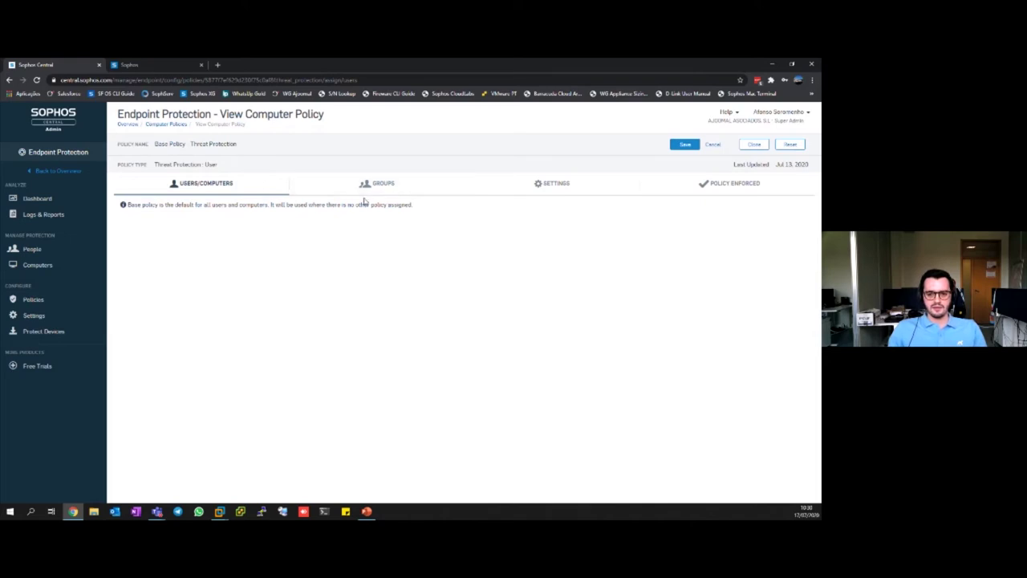
pyautogui.click(553, 193)
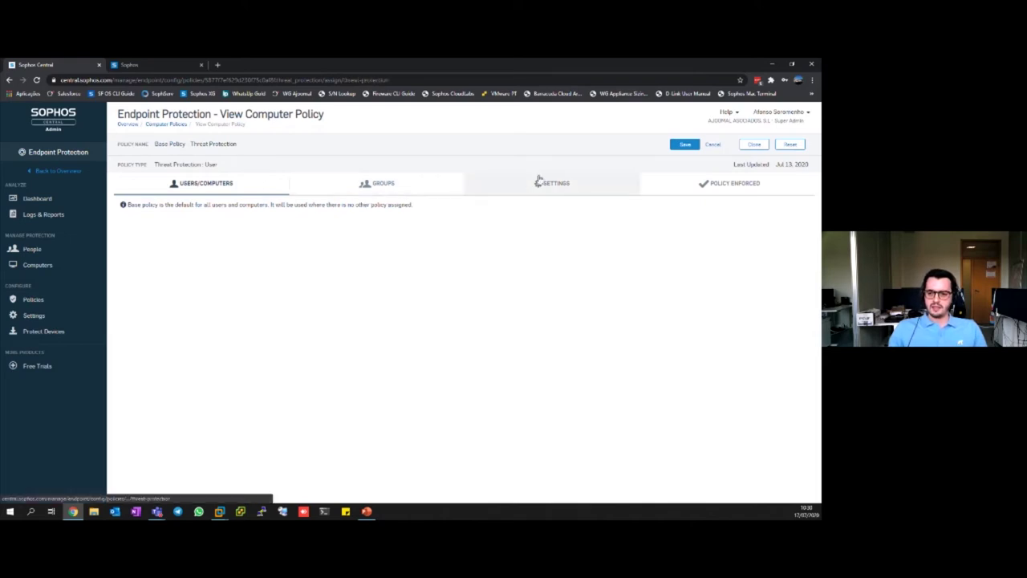
pyautogui.click(149, 214)
pyautogui.scroll(-1, 276, 220)
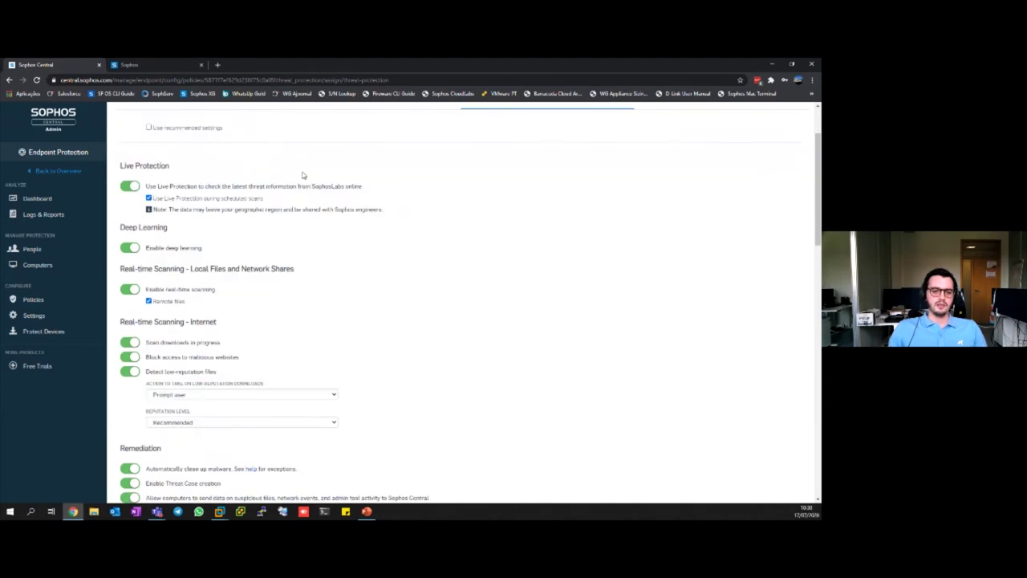
pyautogui.scroll(1, 265, 206)
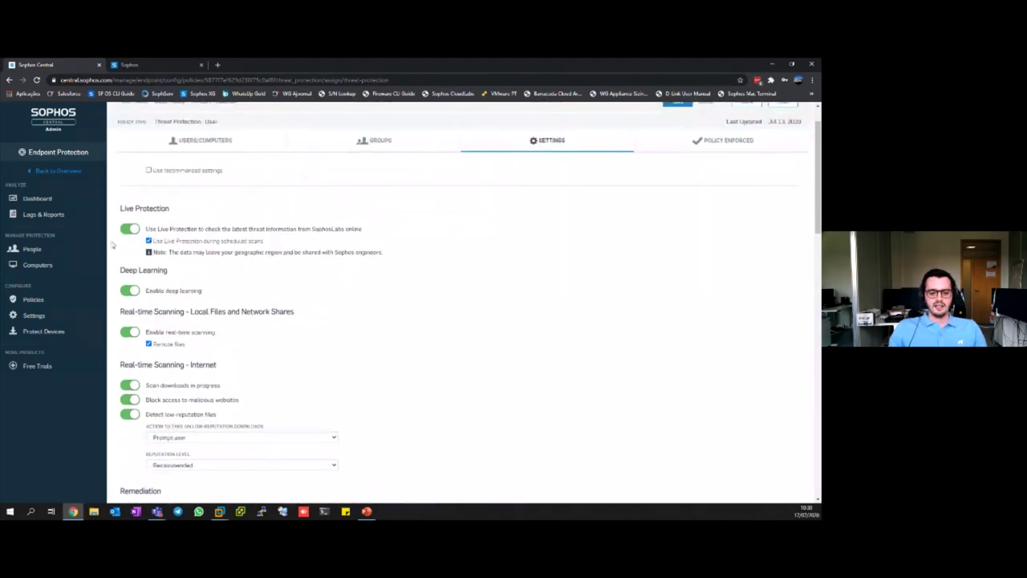
pyautogui.scroll(-4, 149, 297)
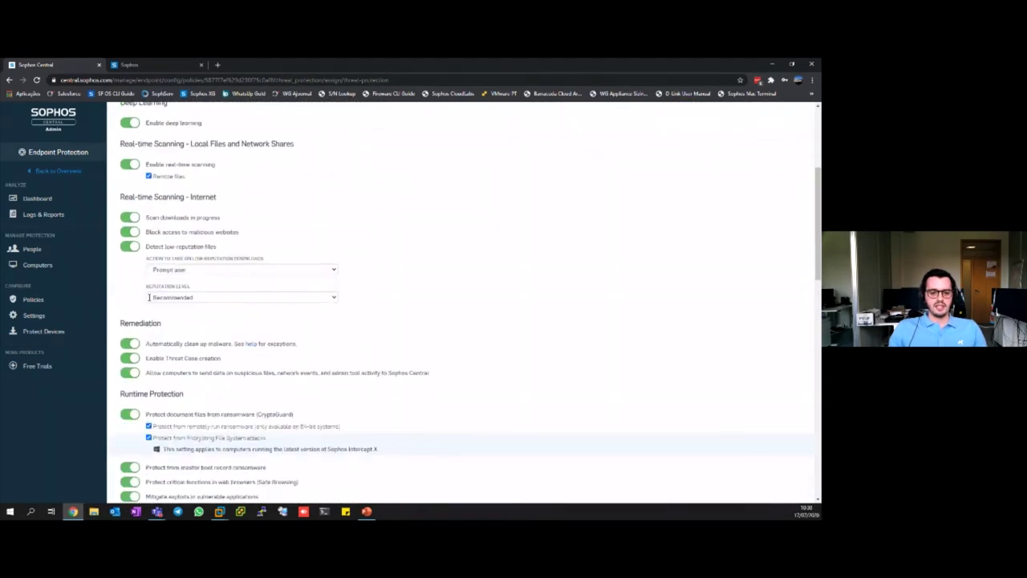
pyautogui.scroll(-1, 149, 297)
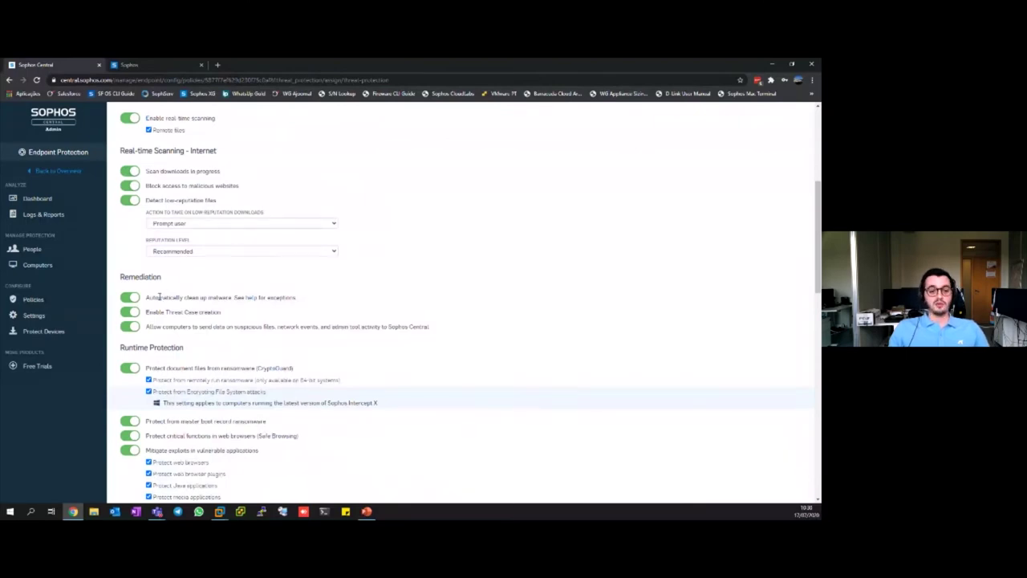
pyautogui.scroll(1, 175, 290)
pyautogui.scroll(2, 175, 290)
pyautogui.scroll(2, 182, 228)
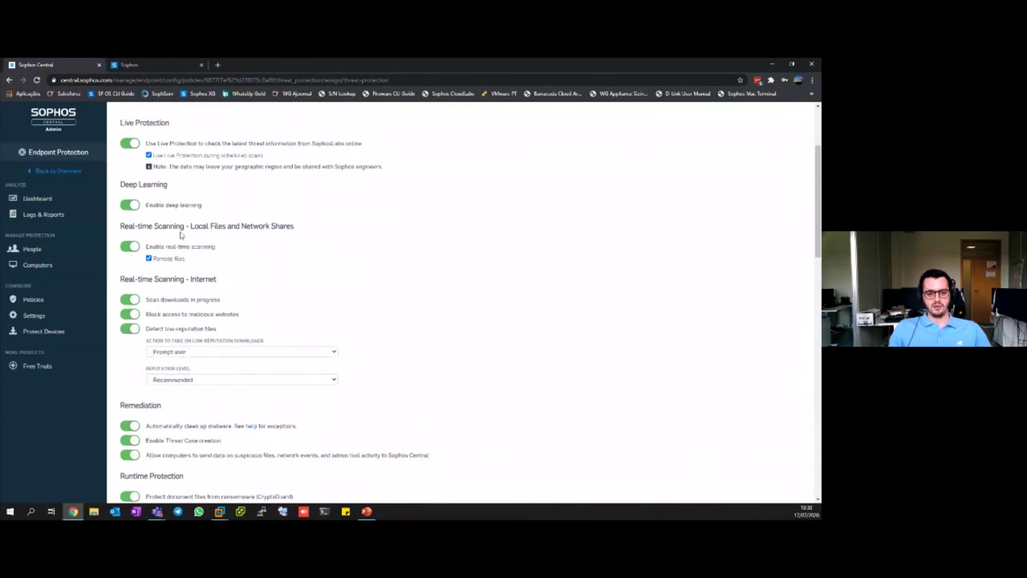
pyautogui.scroll(-15, 182, 226)
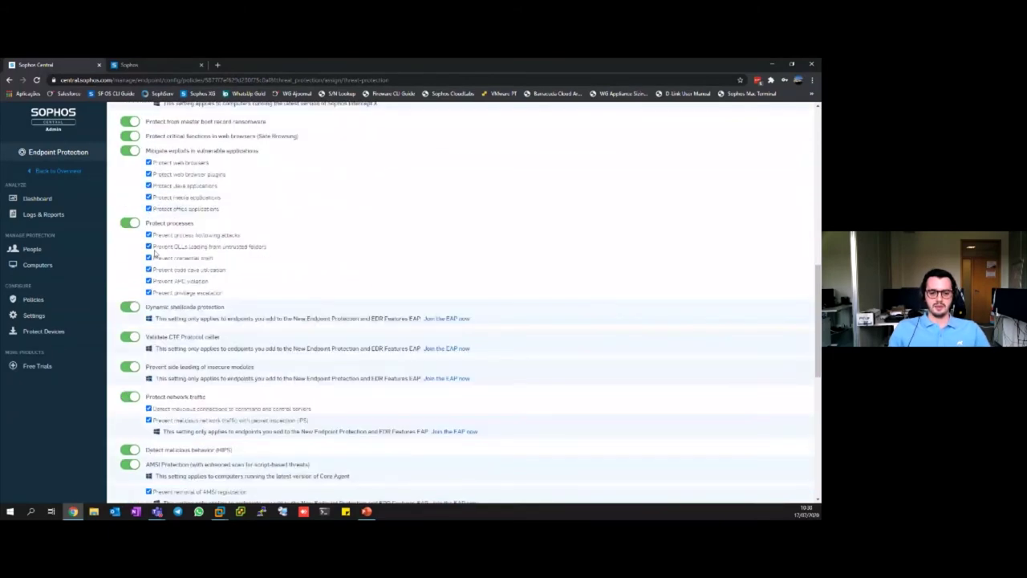
pyautogui.scroll(-2, 155, 254)
pyautogui.scroll(15, 155, 253)
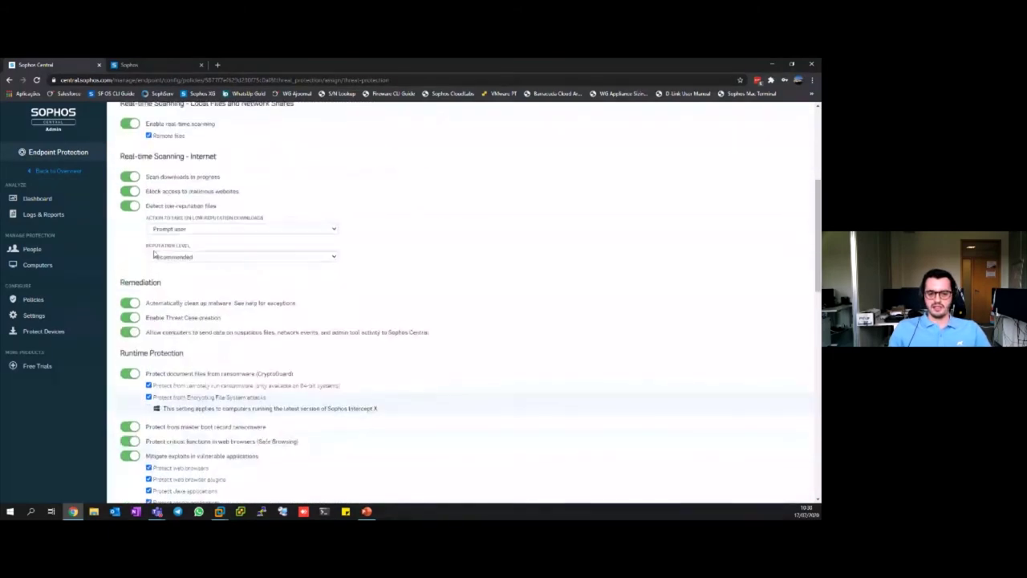
pyautogui.scroll(3, 154, 253)
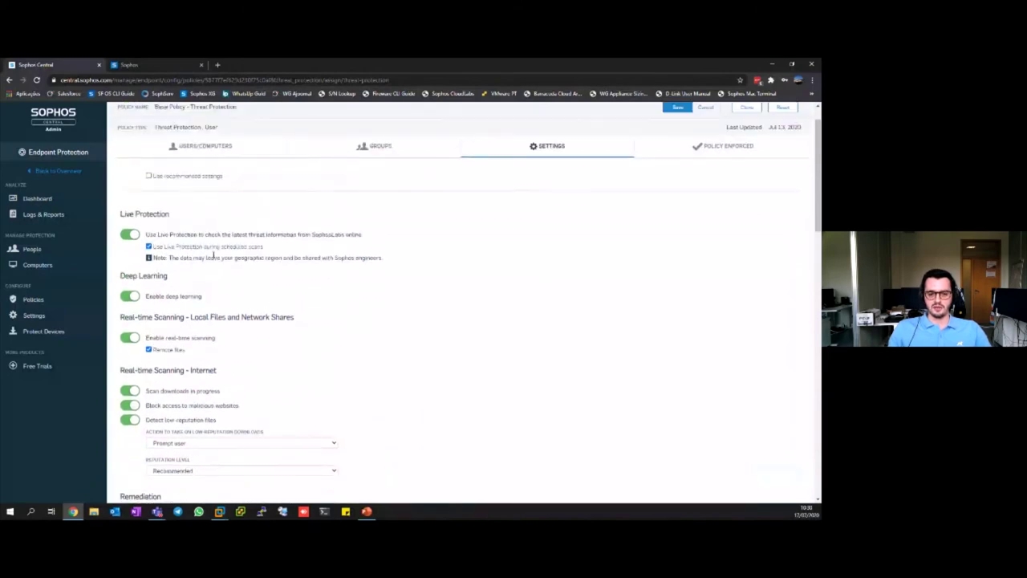
pyautogui.click(132, 300)
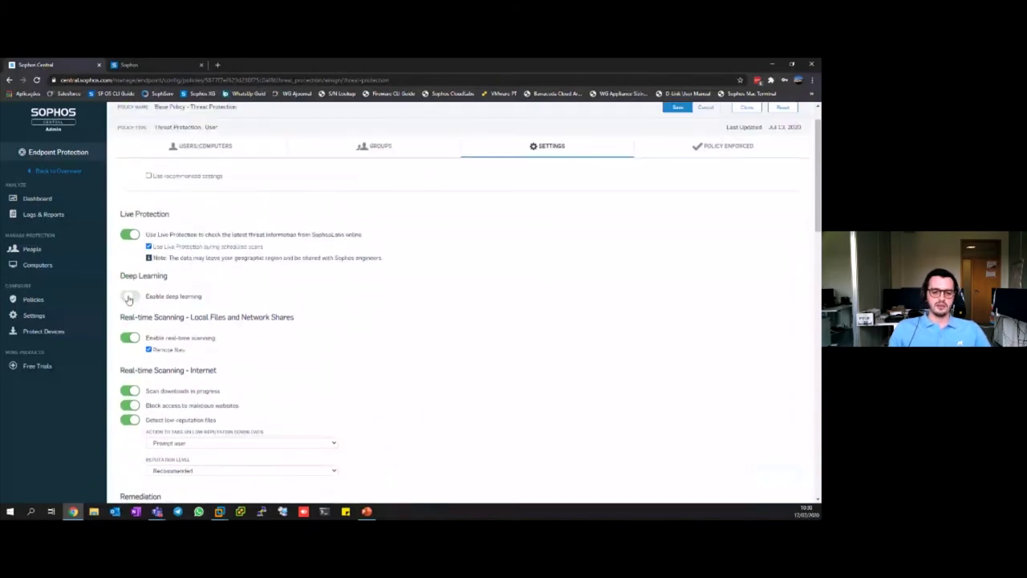
pyautogui.click(127, 300)
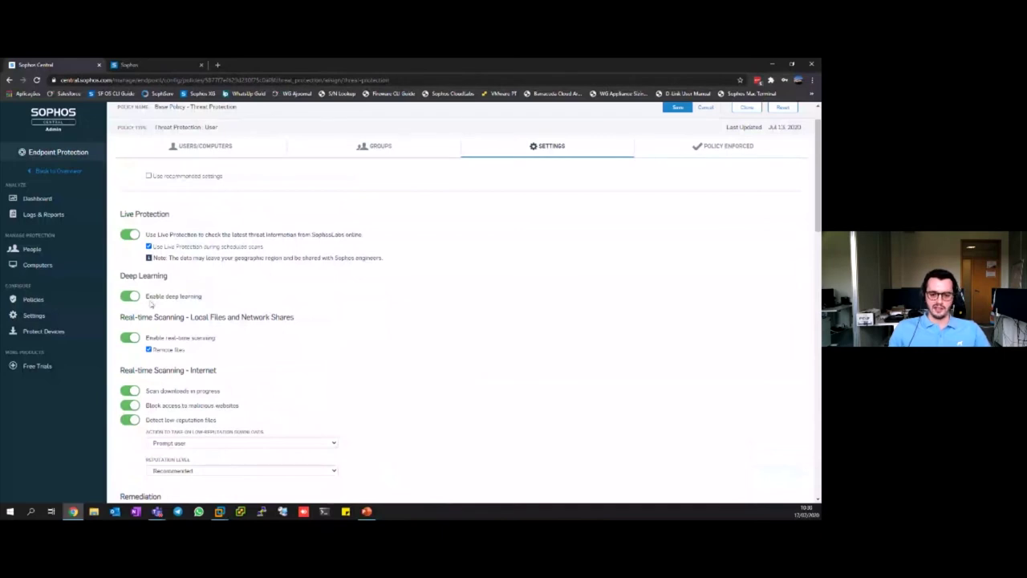
pyautogui.scroll(-2, 223, 178)
pyautogui.scroll(-2, 168, 201)
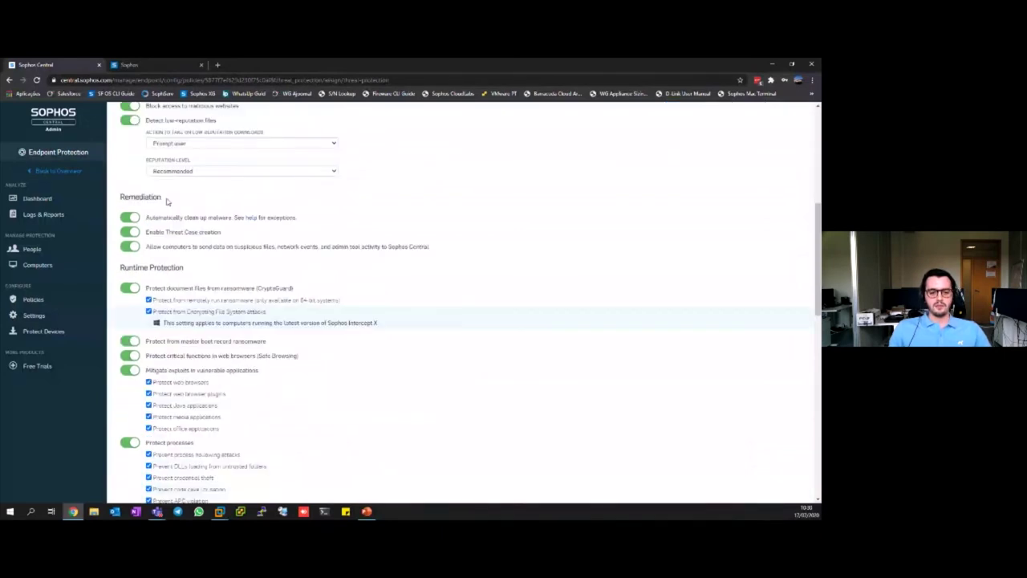
pyautogui.scroll(-2, 168, 202)
pyautogui.scroll(5, 180, 253)
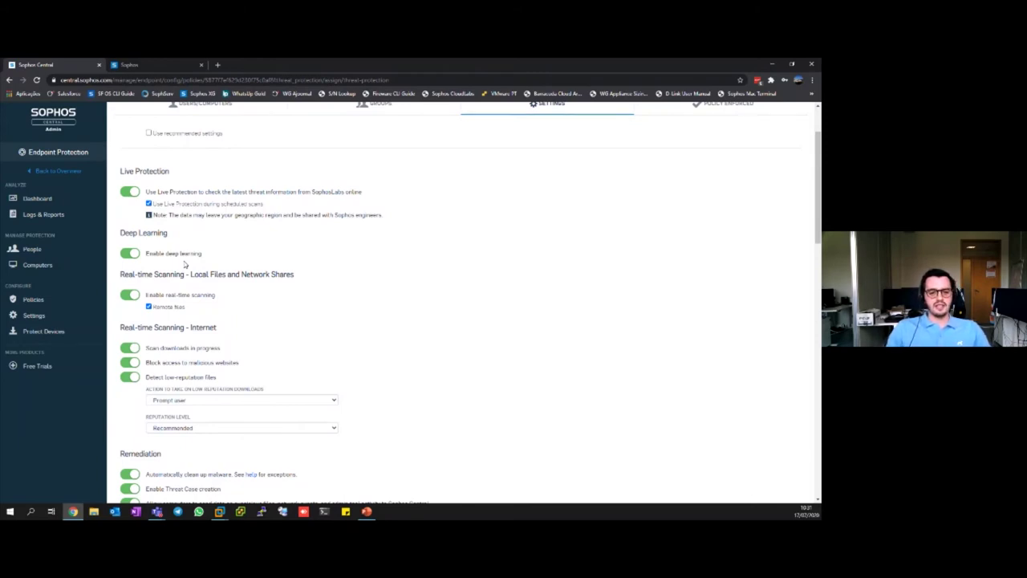
pyautogui.scroll(1, 423, 232)
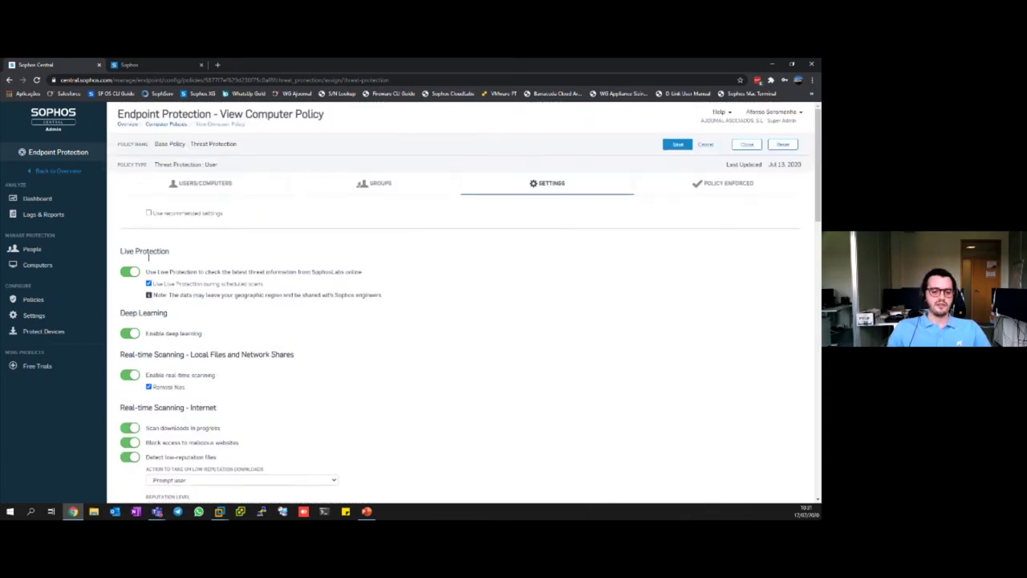
pyautogui.scroll(-1, 278, 321)
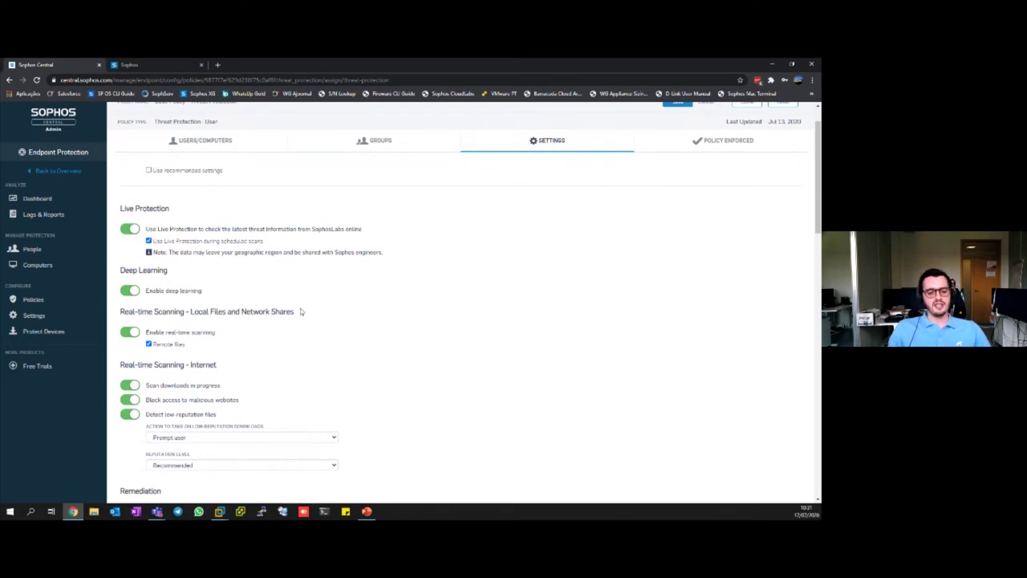
pyautogui.scroll(-4, 295, 307)
pyautogui.scroll(-2, 290, 305)
pyautogui.scroll(-3, 297, 302)
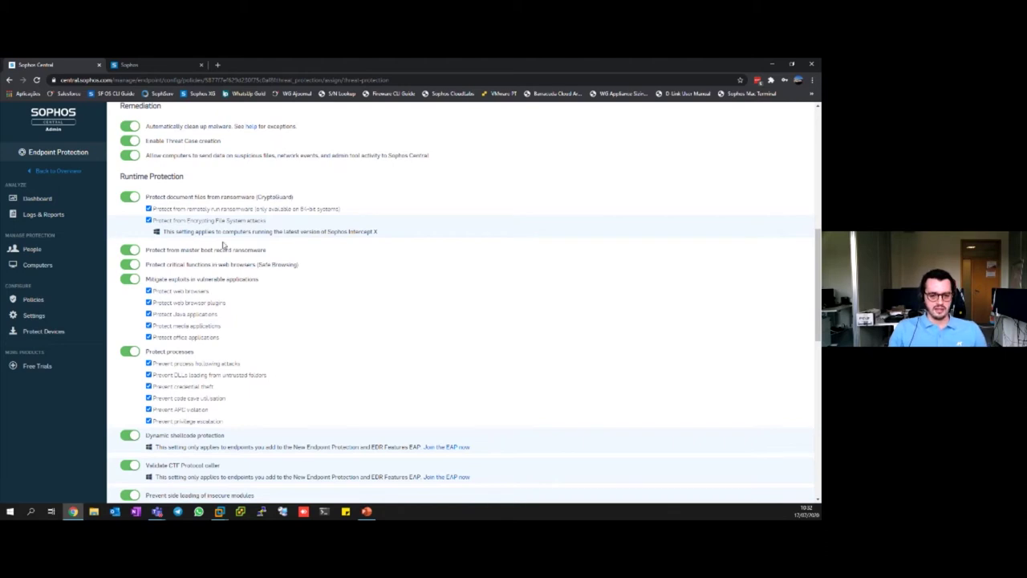
pyautogui.scroll(-2, 276, 256)
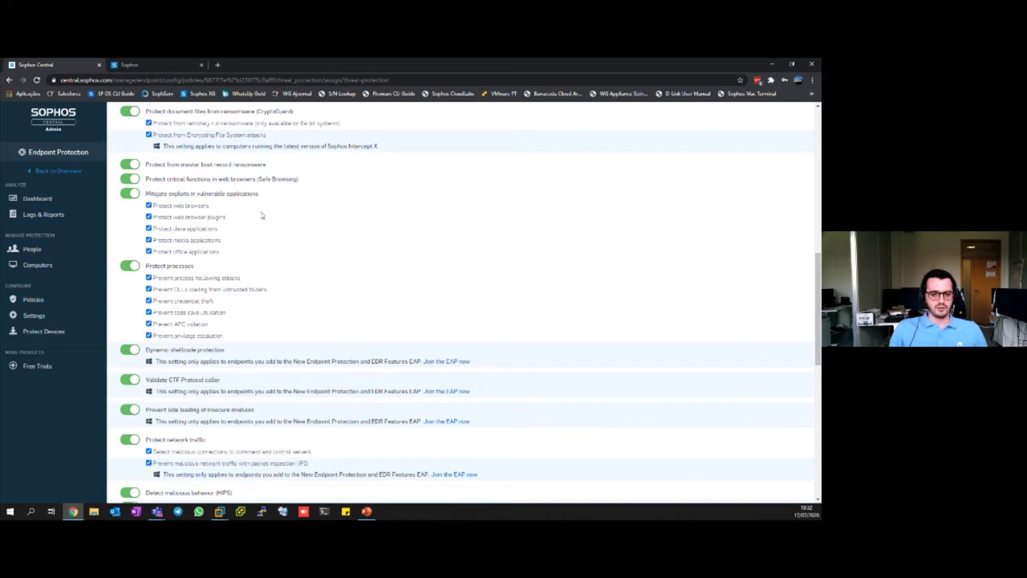
pyautogui.scroll(1, 256, 217)
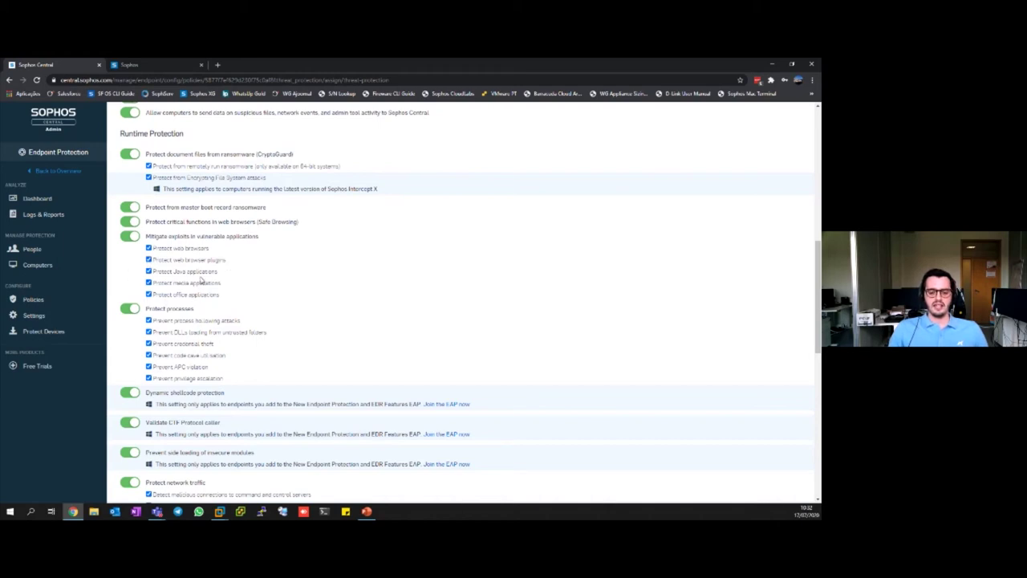
pyautogui.moveTo(169, 239); pyautogui.dragTo(195, 232)
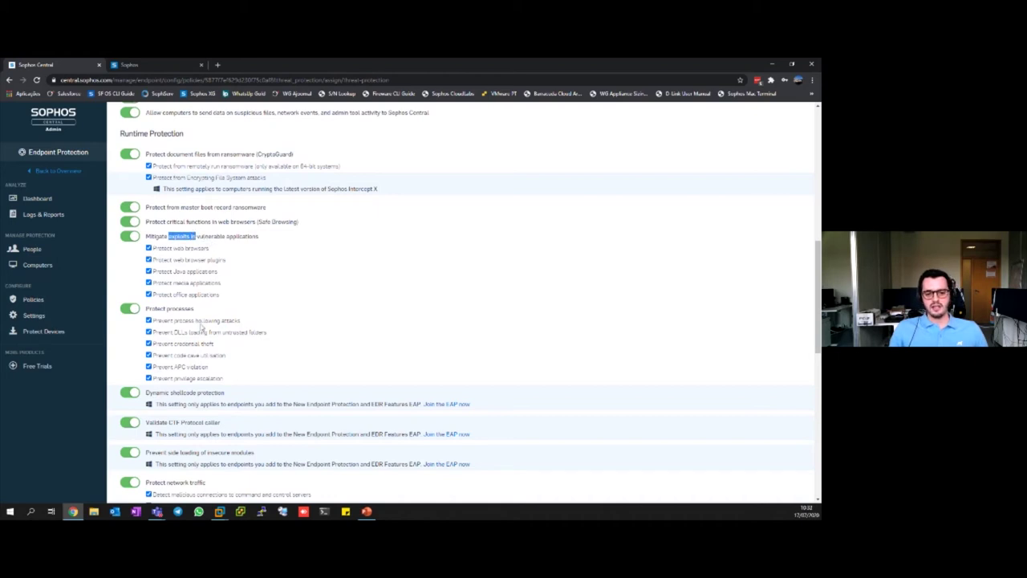
pyautogui.click(210, 234)
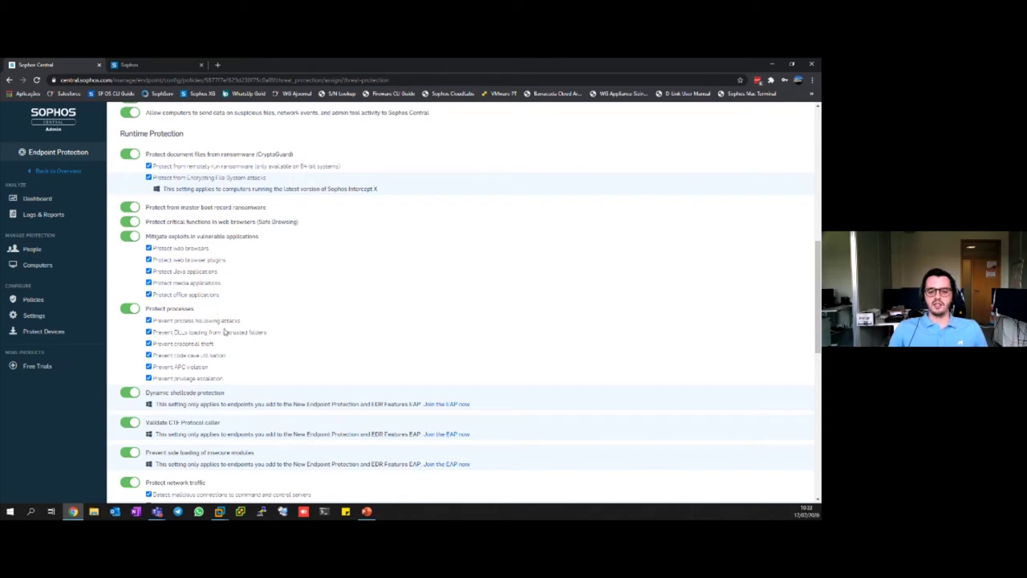
pyautogui.scroll(-3, 230, 306)
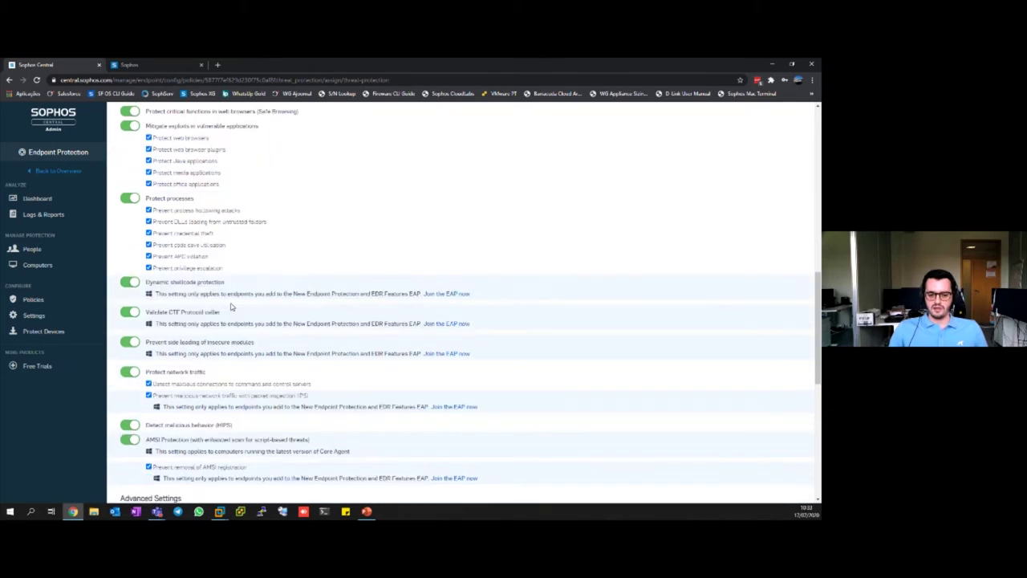
pyautogui.scroll(-2, 230, 306)
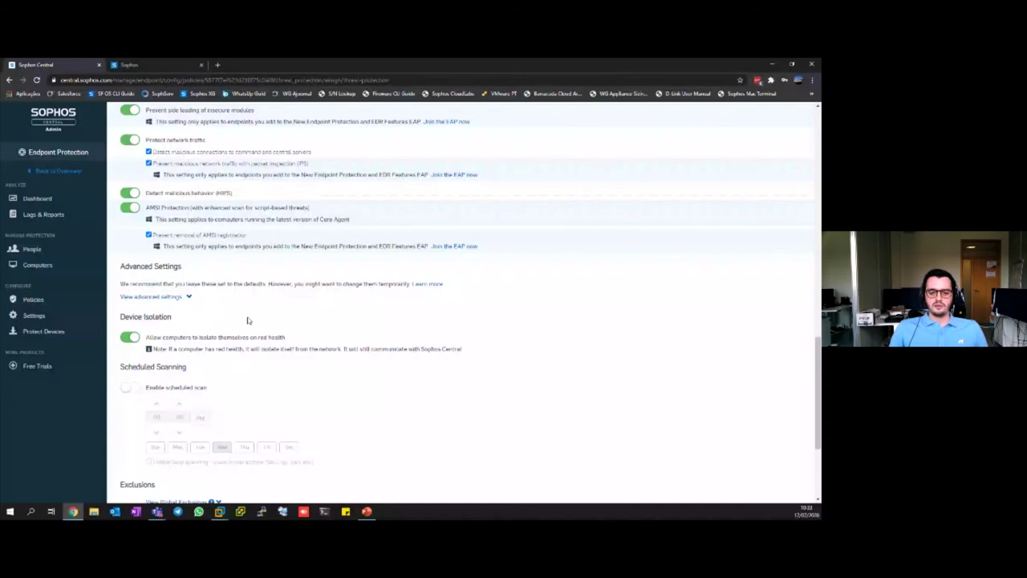
pyautogui.moveTo(211, 337); pyautogui.dragTo(288, 339)
pyautogui.click(313, 344)
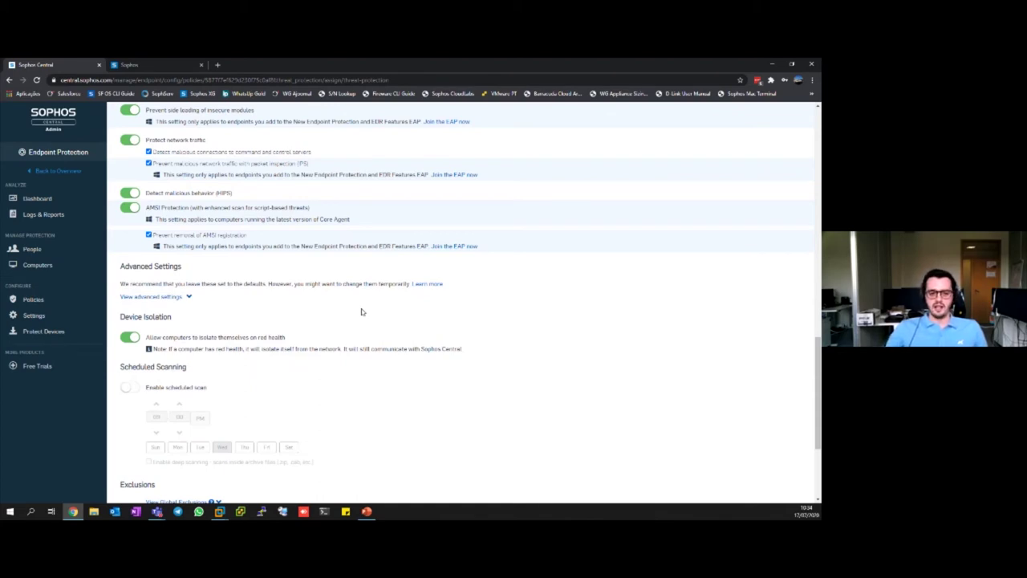
# - Go to the Firewall Management Firewalls list and expand the Ungrouped and Producao groups
pyautogui.click(56, 171)
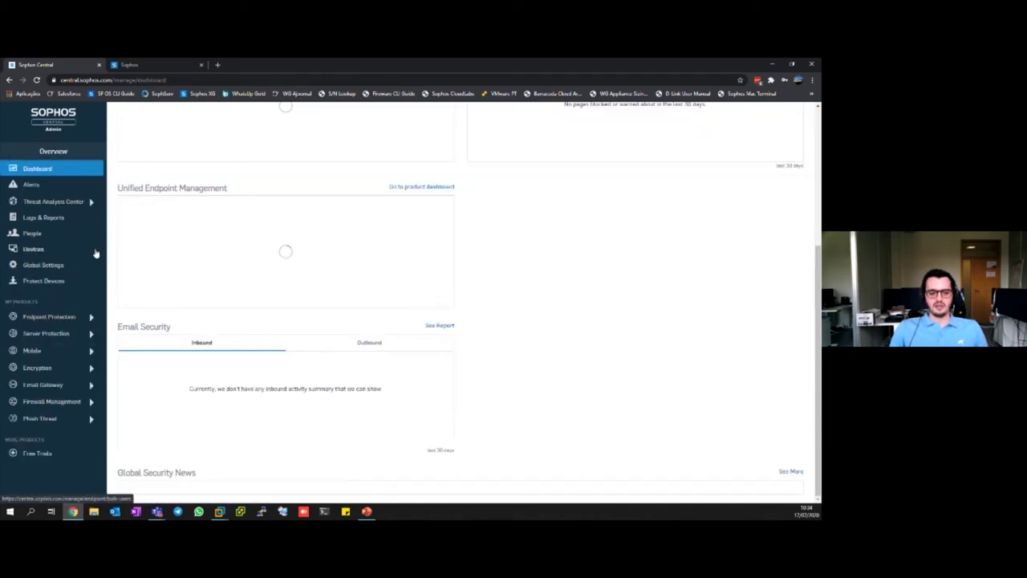
pyautogui.click(74, 405)
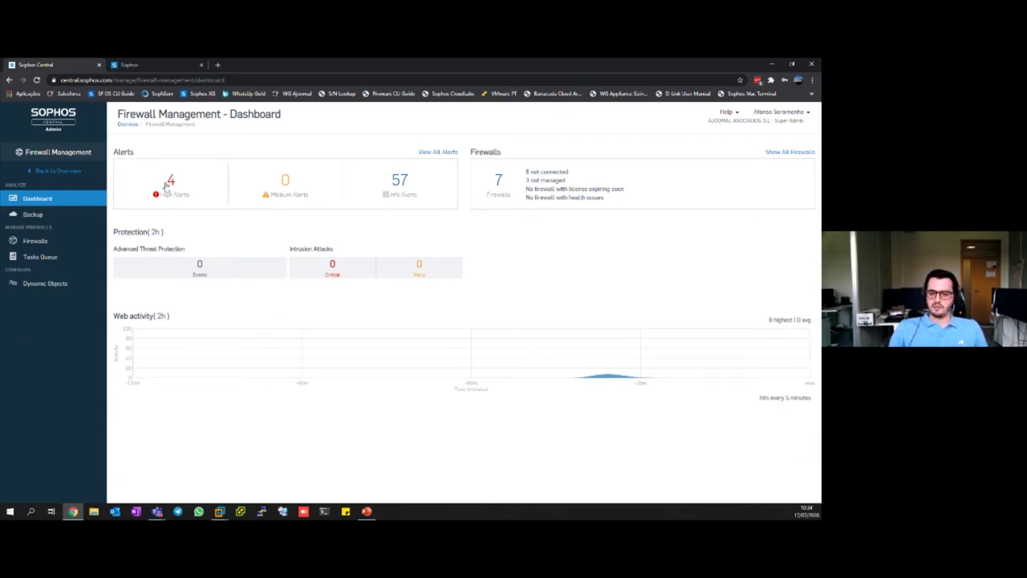
pyautogui.click(36, 242)
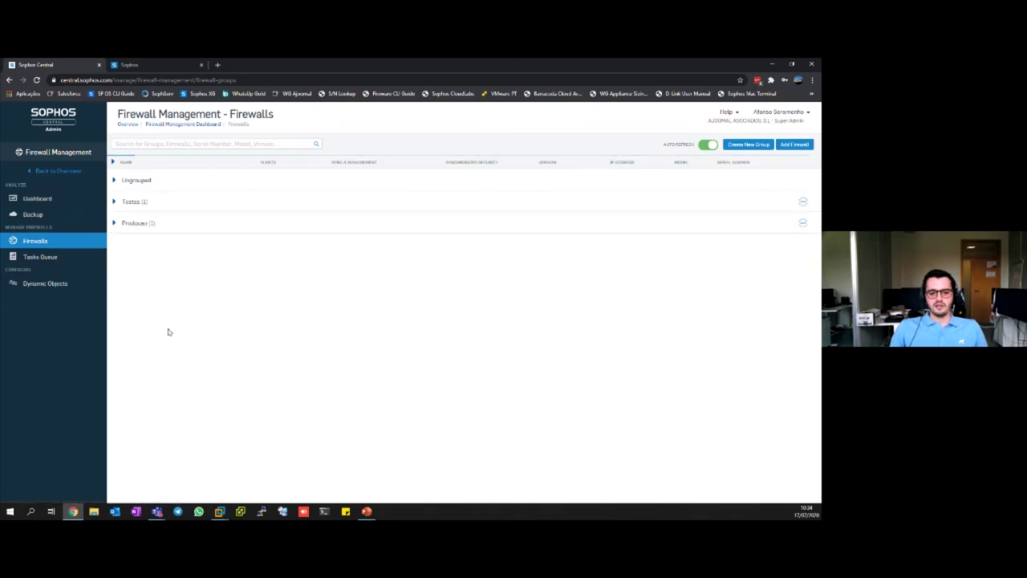
pyautogui.click(115, 181)
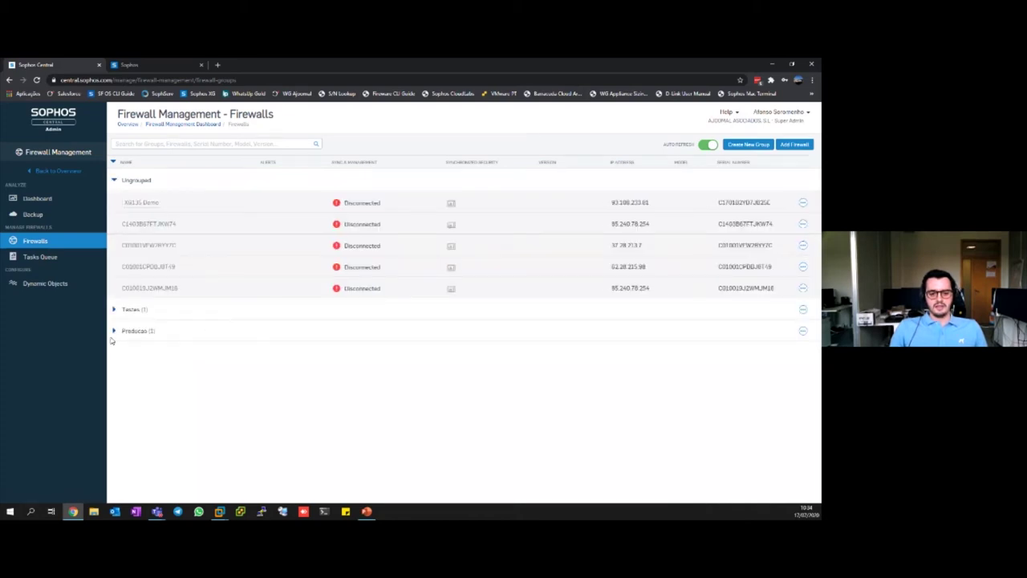
pyautogui.click(112, 337)
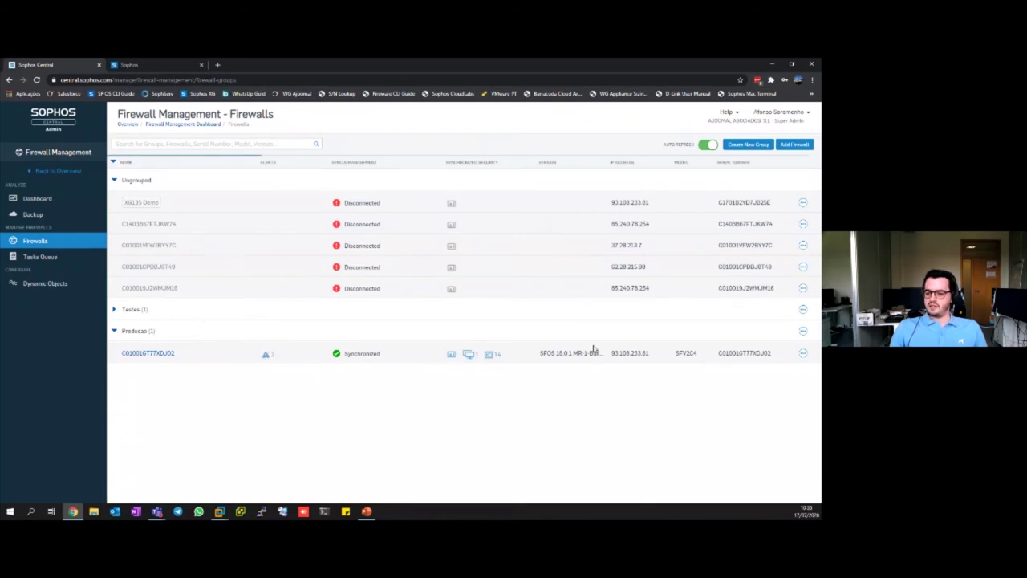
# - Check the Producao firewall's actions menu without choosing one, then switch to the XG console tab
pyautogui.click(803, 354)
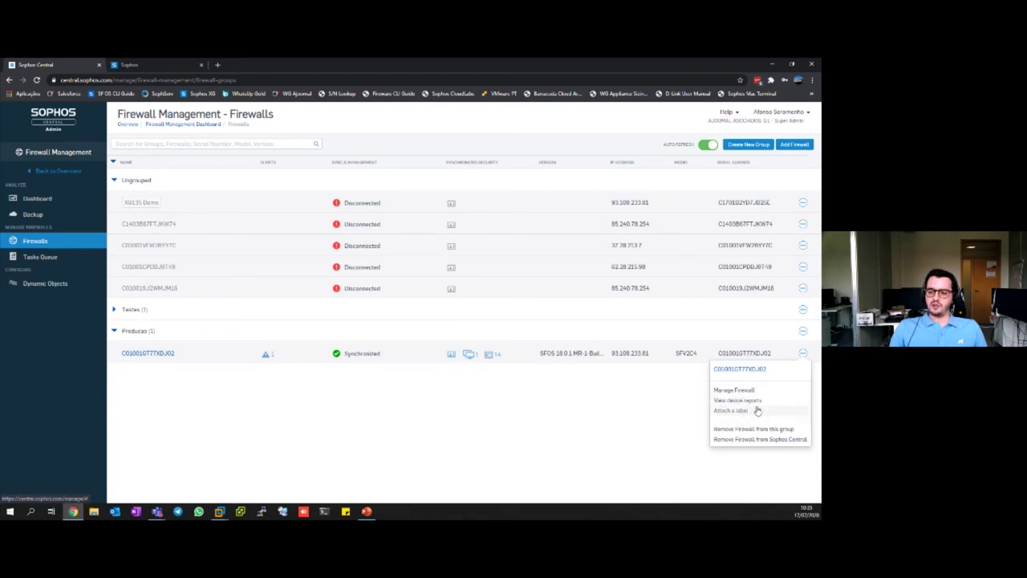
pyautogui.click(464, 419)
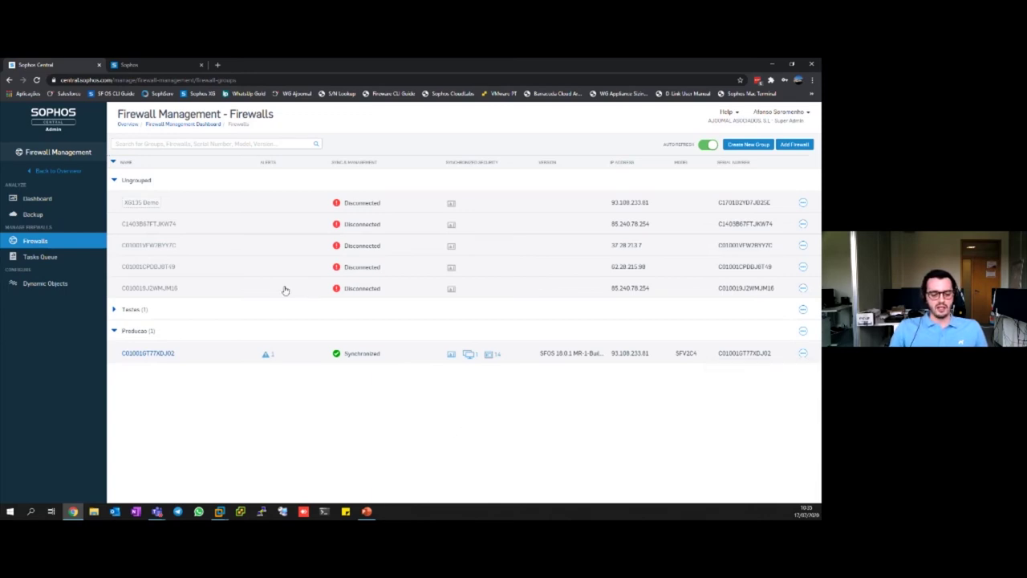
pyautogui.click(146, 67)
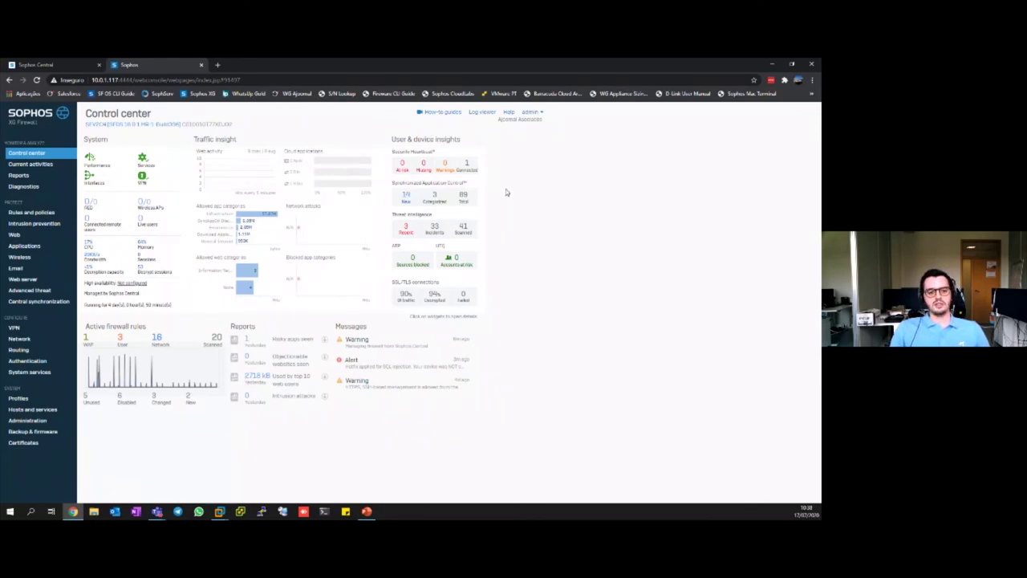
# - Open the Rules and policies page in the XG Firewall console
pyautogui.click(56, 213)
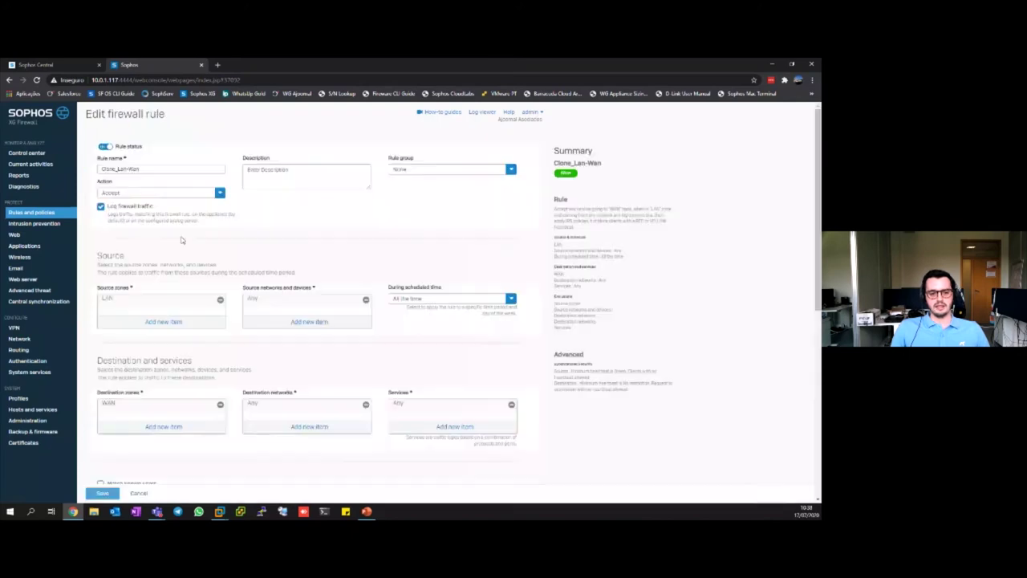
# - Review the Clone_Lan-Wan rule form, cancel it unsaved, and minimize Chrome
pyautogui.scroll(-2, 173, 232)
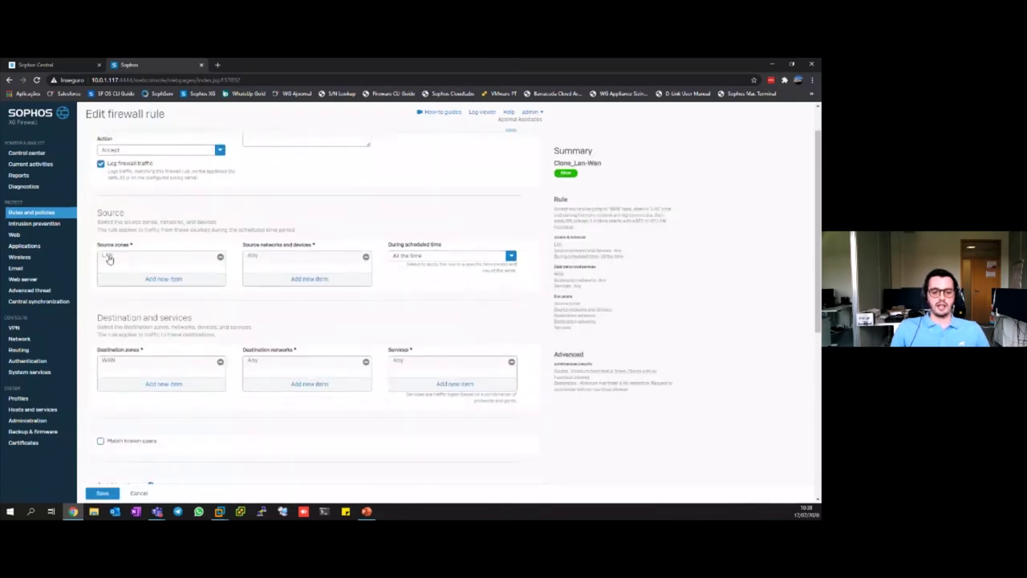
pyautogui.scroll(-1, 150, 263)
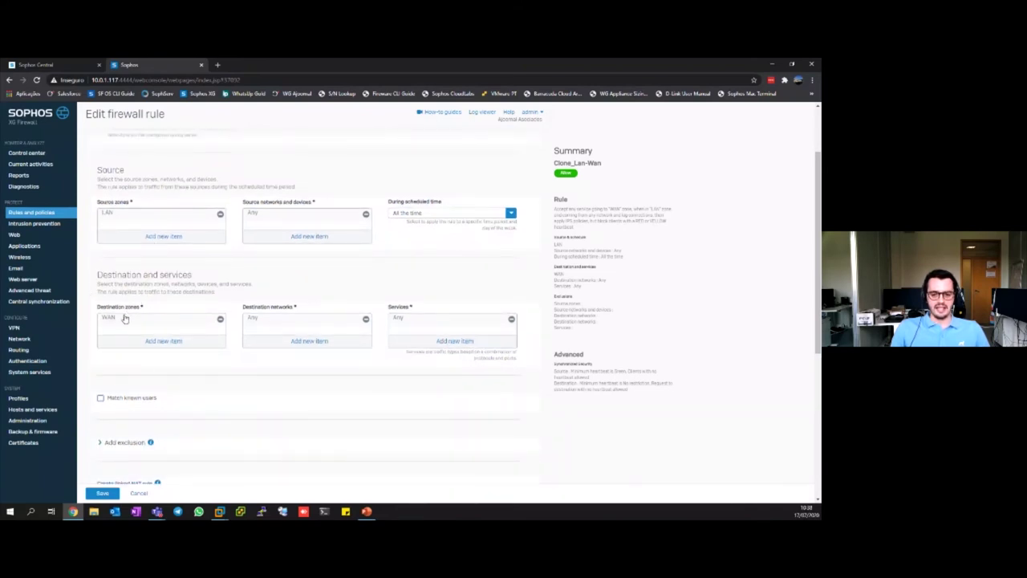
pyautogui.scroll(-3, 124, 305)
pyautogui.scroll(2, 114, 297)
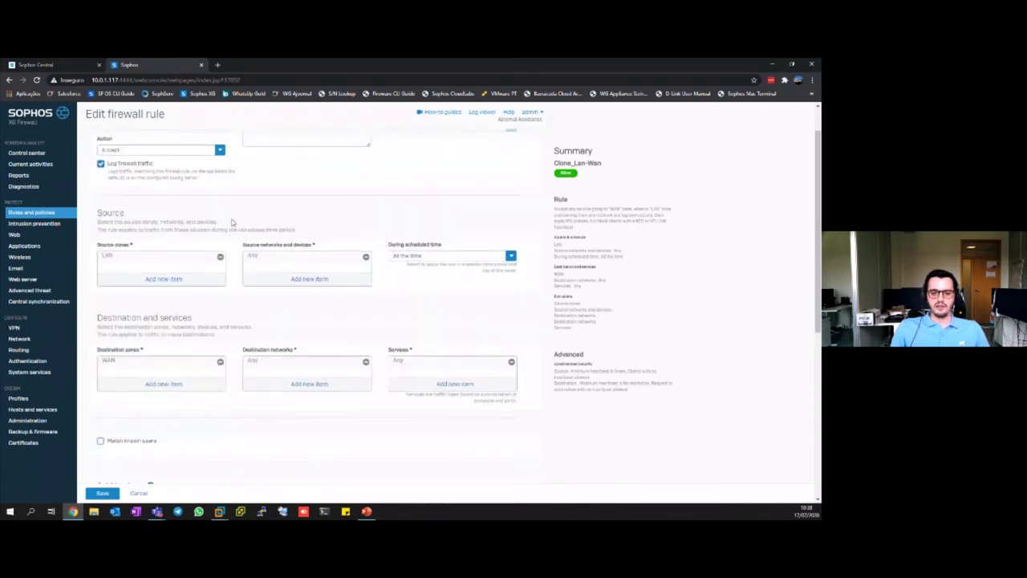
pyautogui.scroll(-3, 265, 233)
pyautogui.scroll(-2, 244, 220)
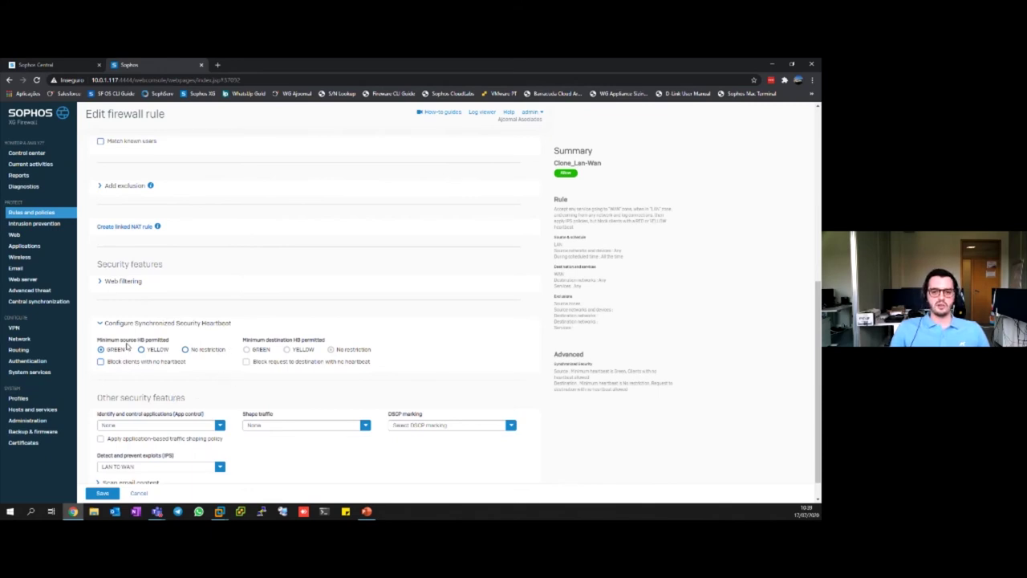
pyautogui.click(140, 493)
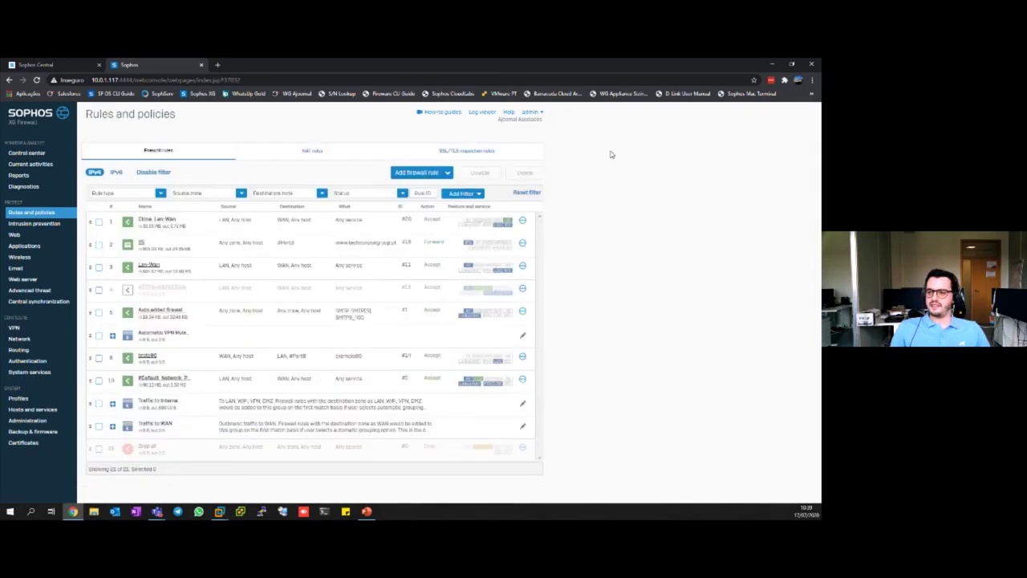
pyautogui.click(774, 63)
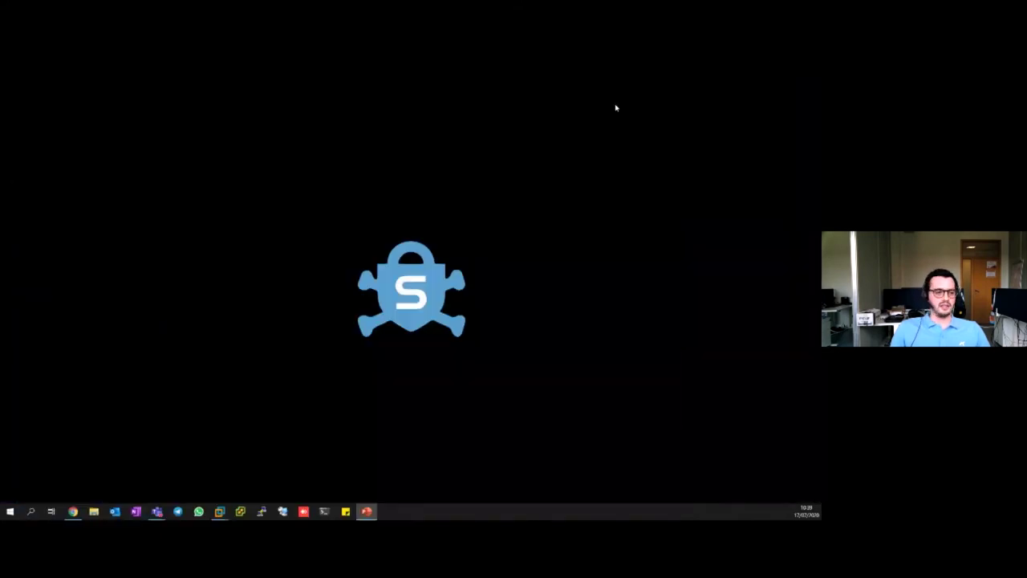
# - In the Windows 10 VM, review Sophos Endpoint's events, detections and protected status, then minimize it
pyautogui.click(219, 512)
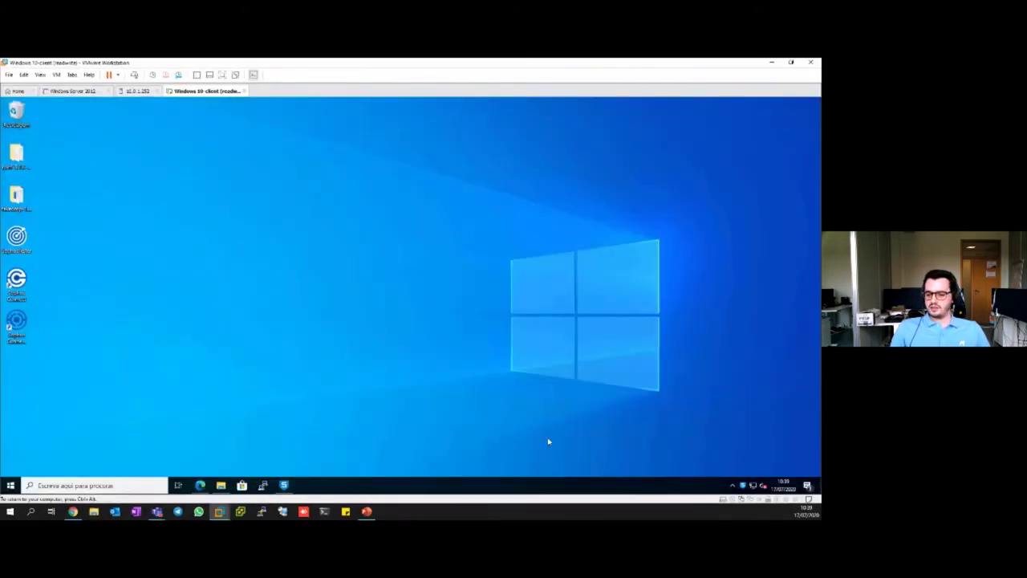
pyautogui.click(285, 485)
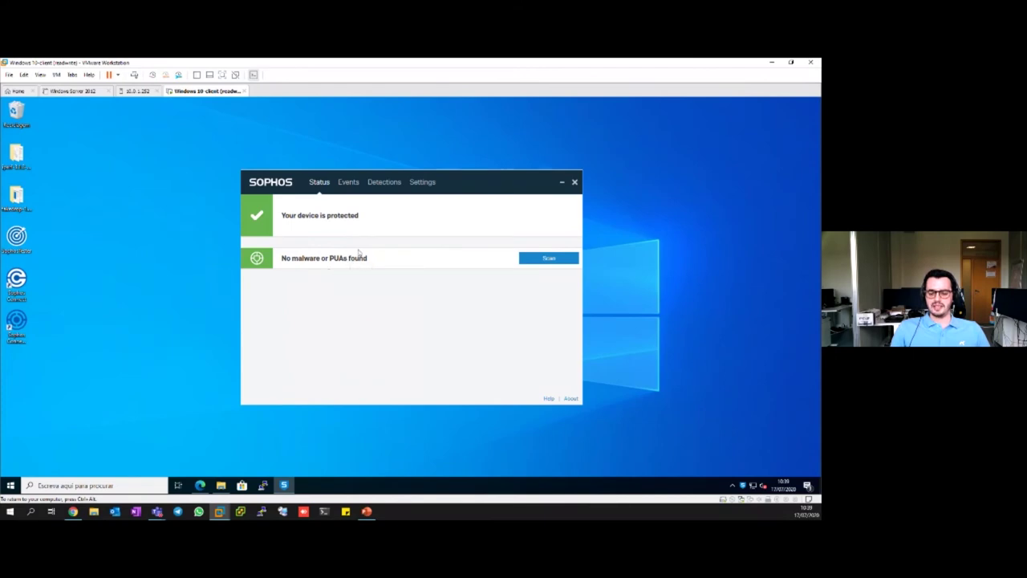
pyautogui.click(350, 183)
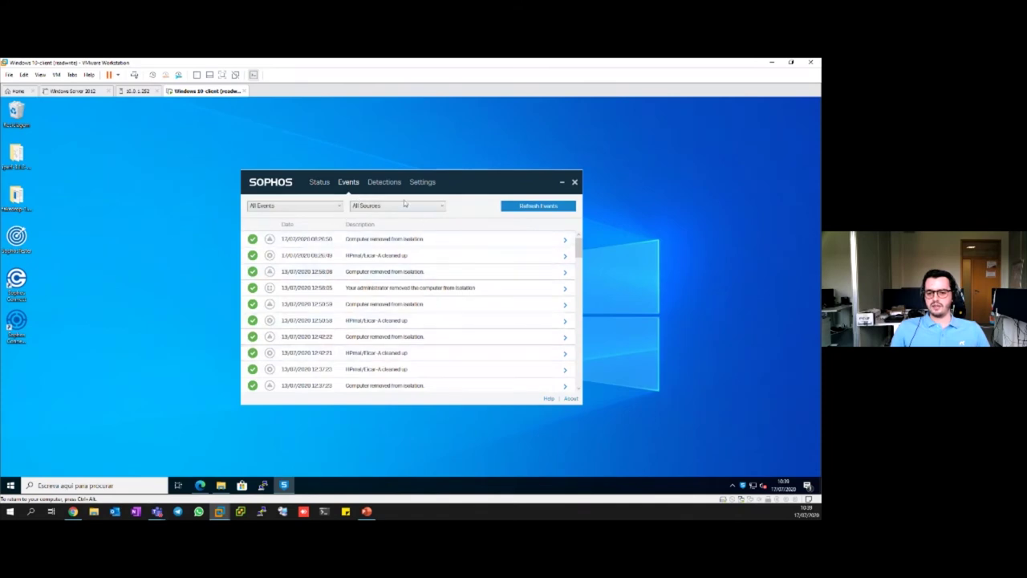
pyautogui.click(382, 183)
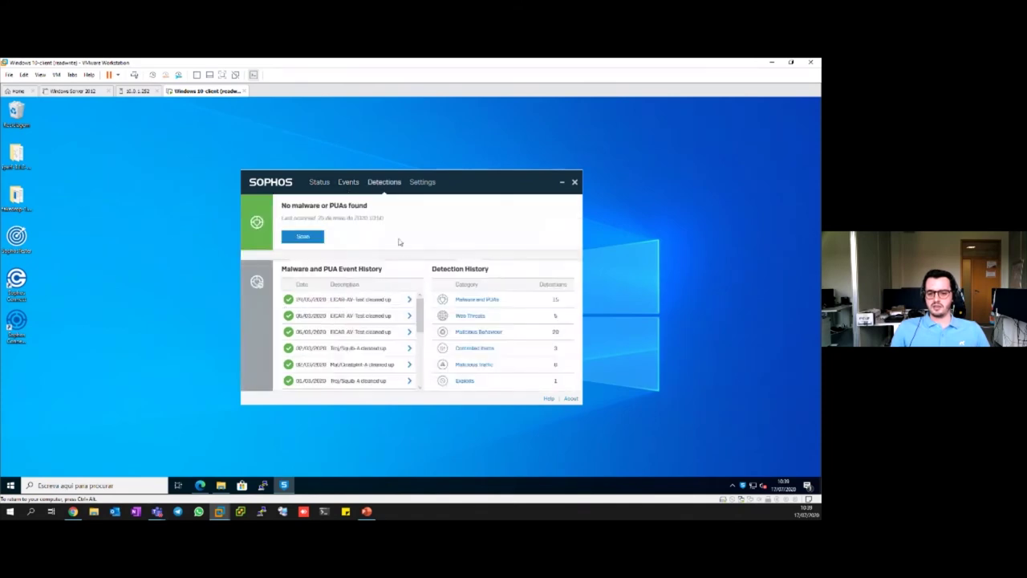
pyautogui.click(321, 182)
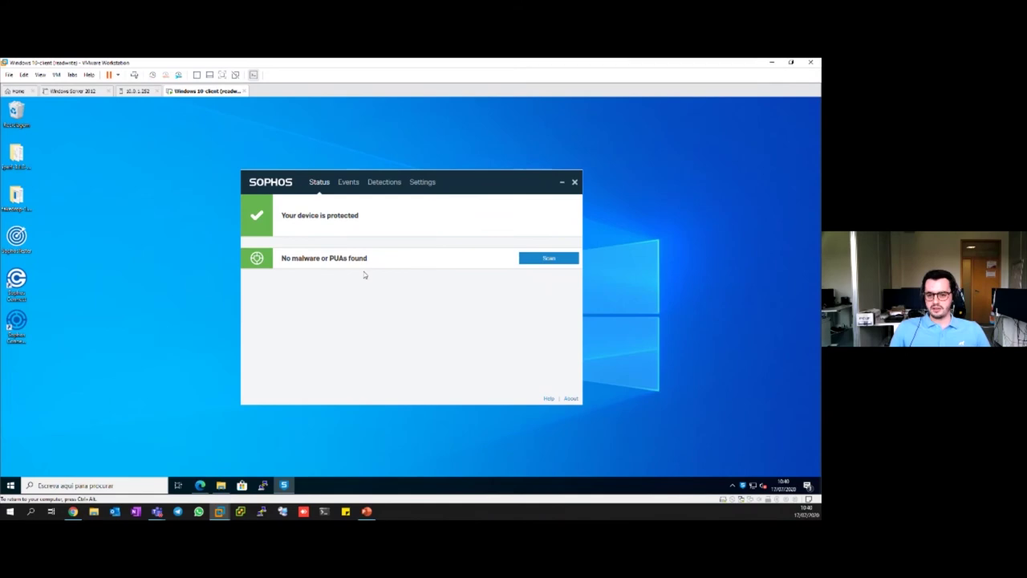
pyautogui.click(562, 185)
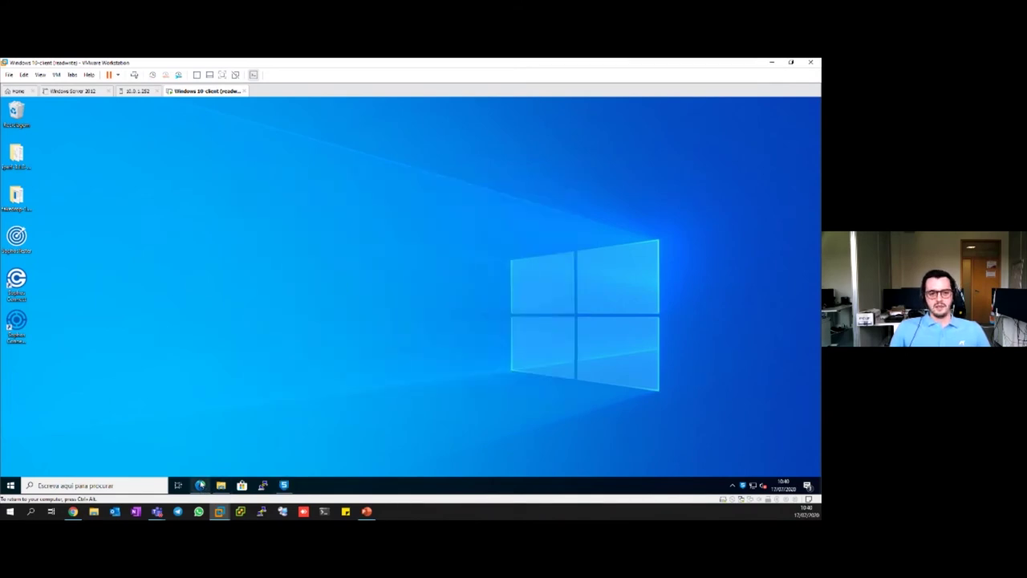
# - In Edge, load psp.pt in a new tab, then close that tab
pyautogui.click(200, 485)
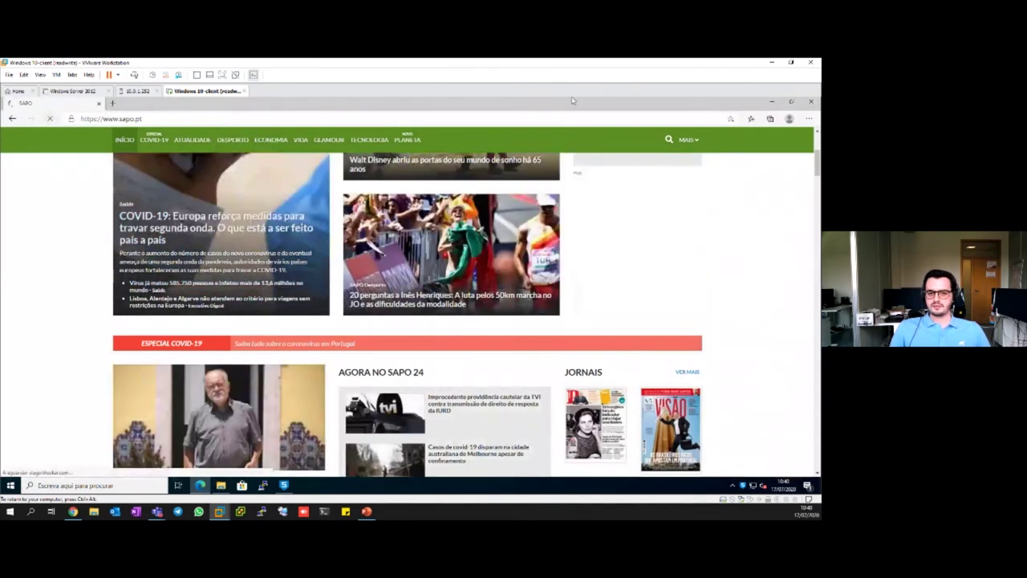
pyautogui.click(112, 102)
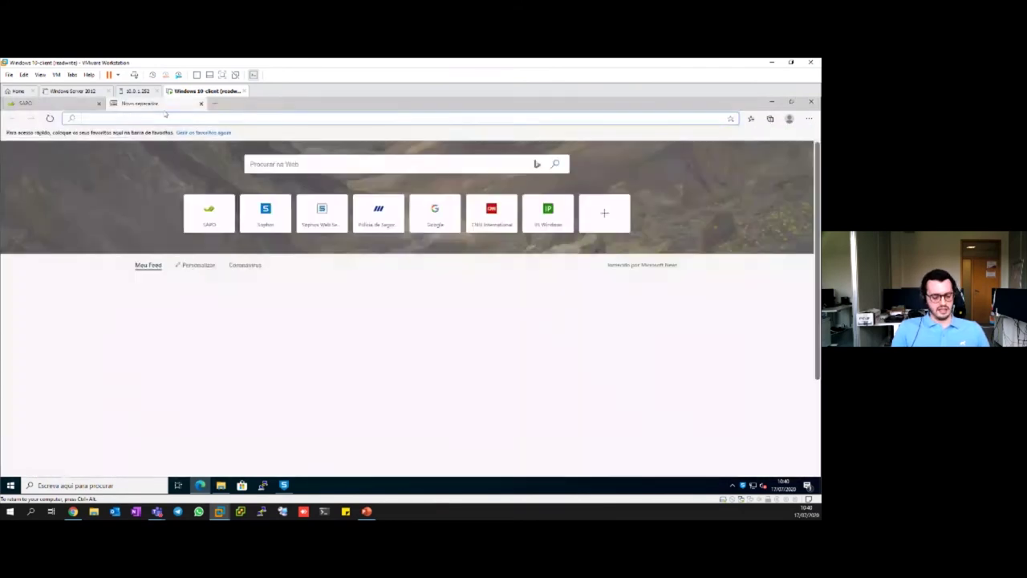
pyautogui.write('psp')
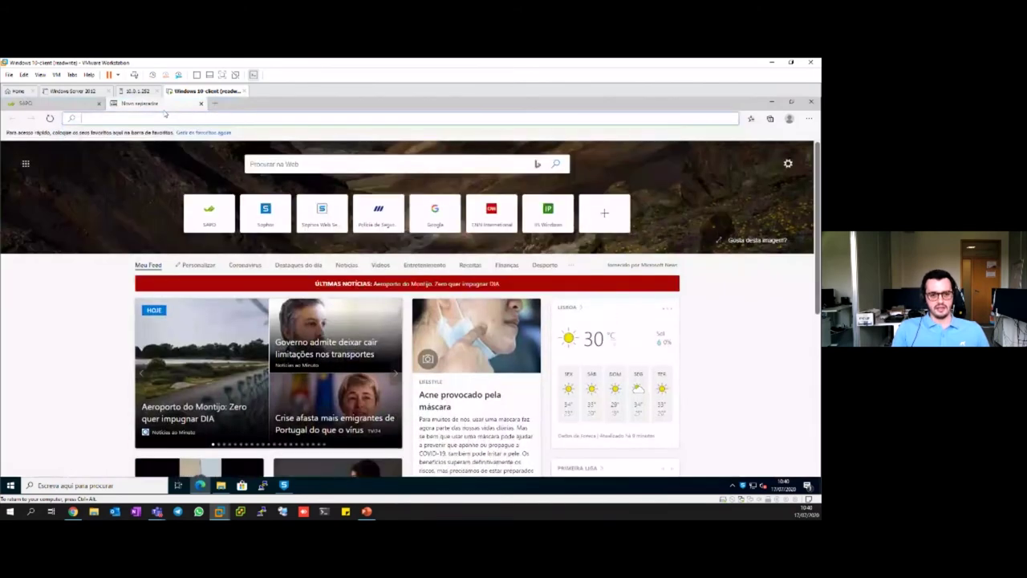
pyautogui.press('Return')
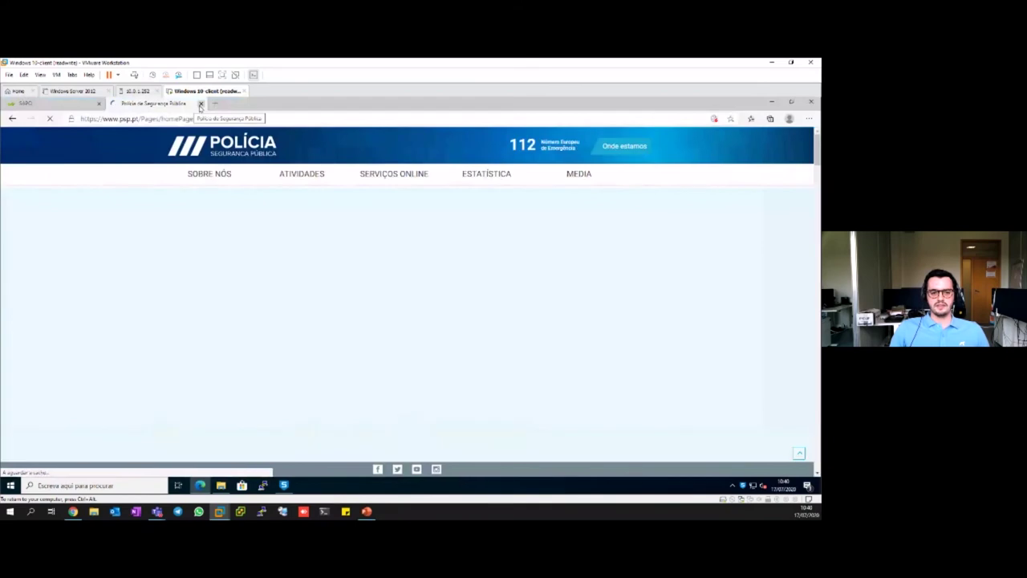
pyautogui.click(201, 103)
# - Open File Explorer's Transferências folder and select sophos_hips_test
pyautogui.click(221, 486)
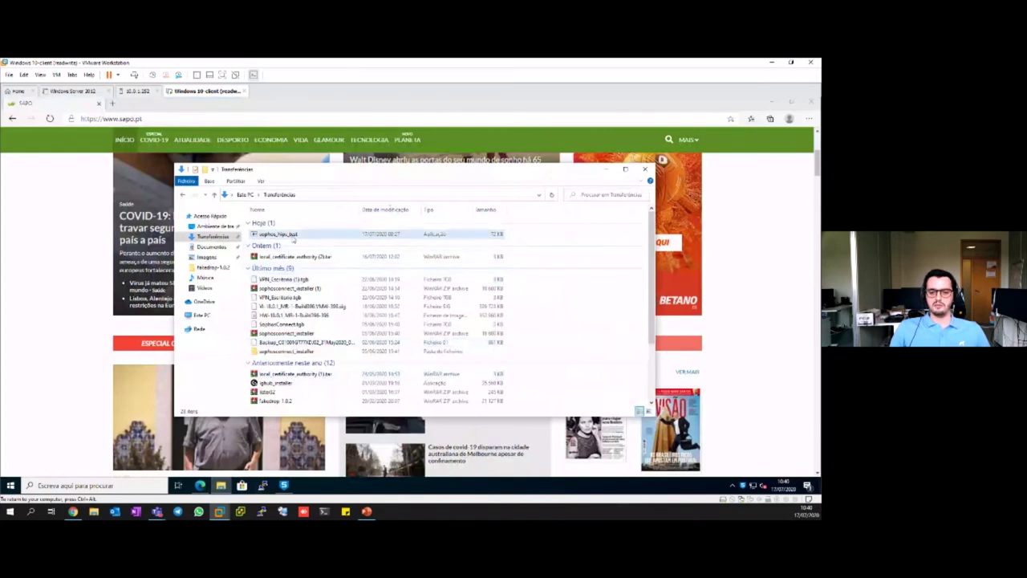
pyautogui.click(302, 235)
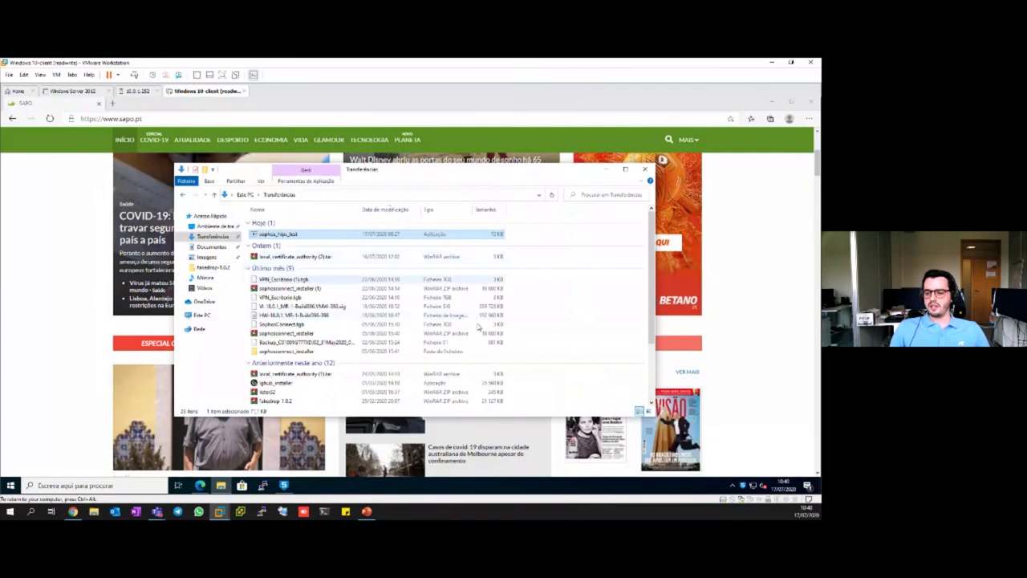
pyautogui.click(602, 167)
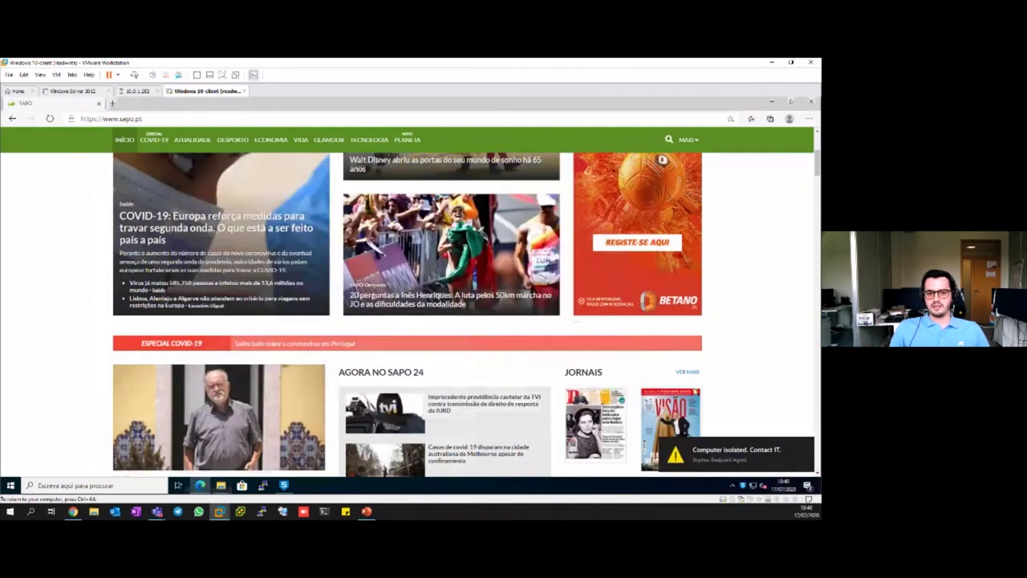
pyautogui.click(111, 104)
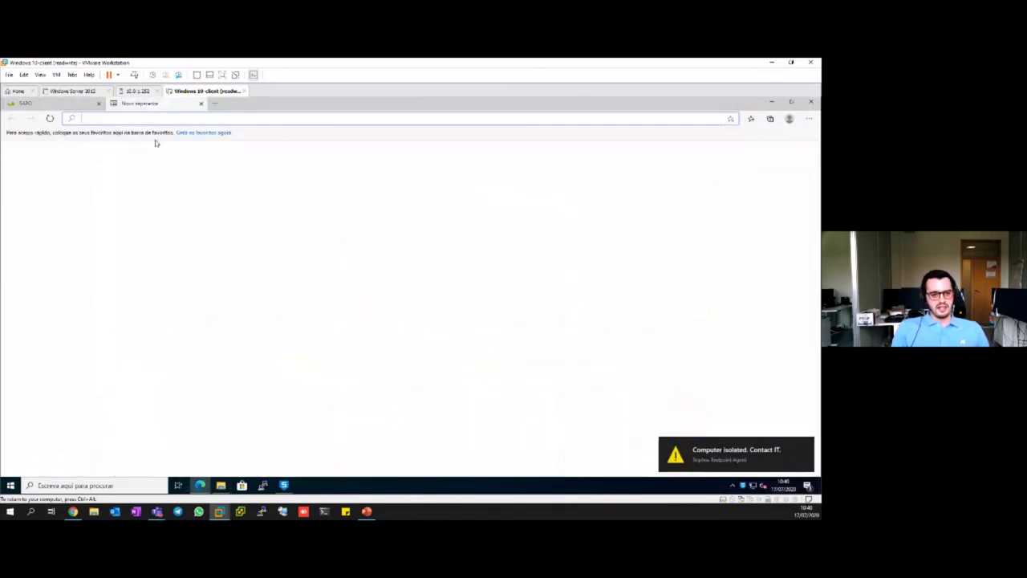
pyautogui.write('psp')
pyautogui.press('Return')
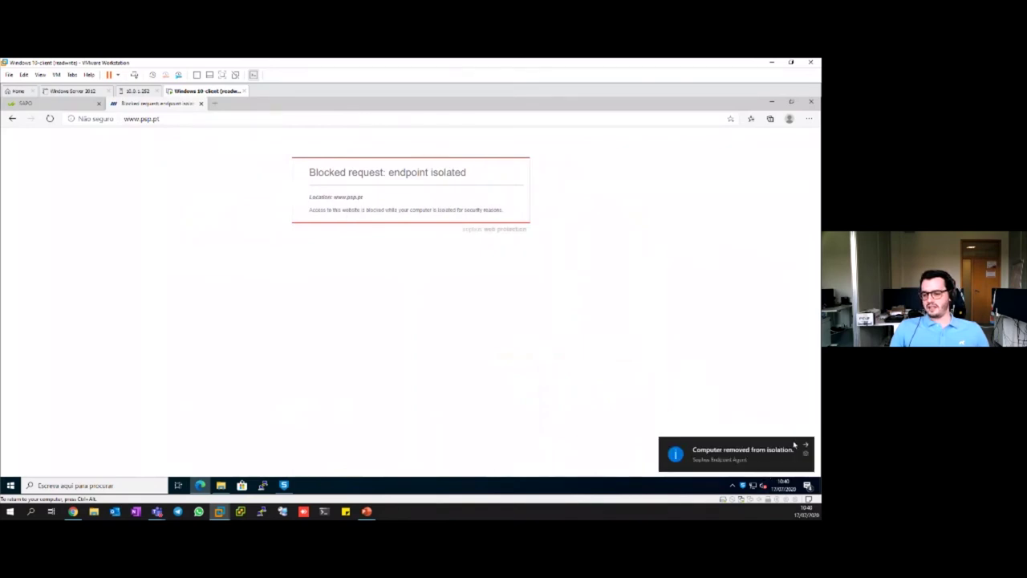
pyautogui.click(182, 118)
pyautogui.press('Return')
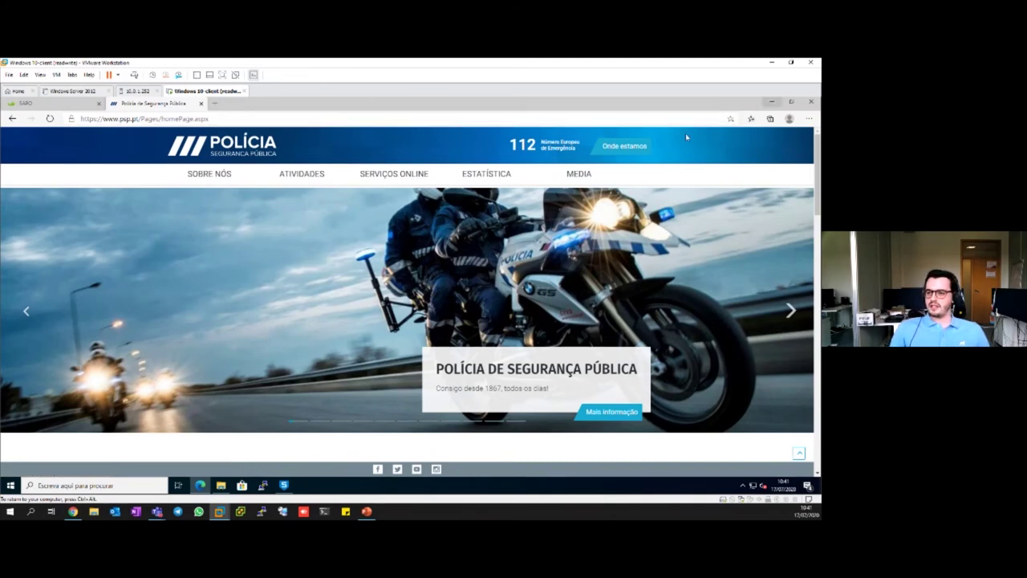
pyautogui.click(772, 101)
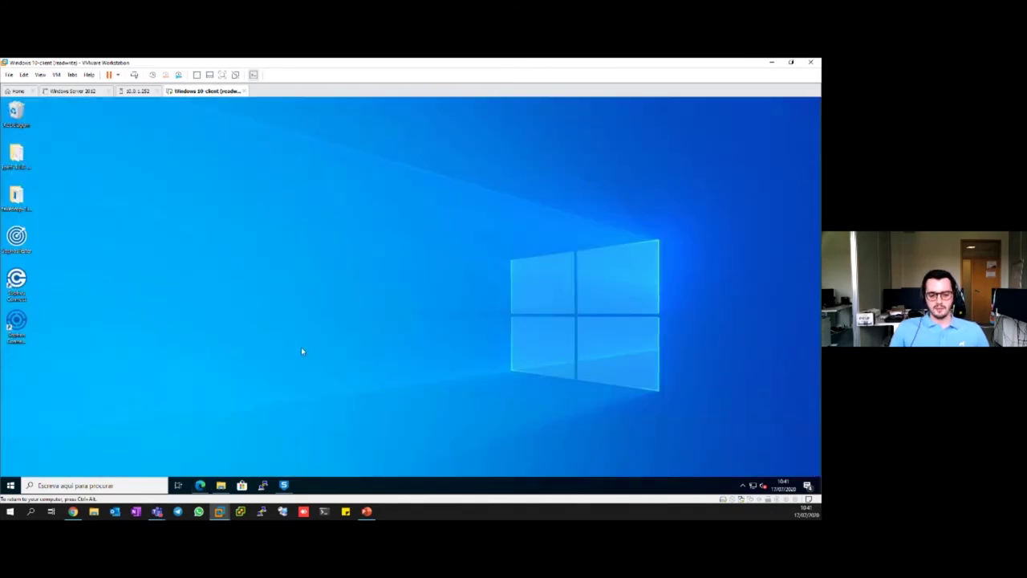
pyautogui.click(222, 486)
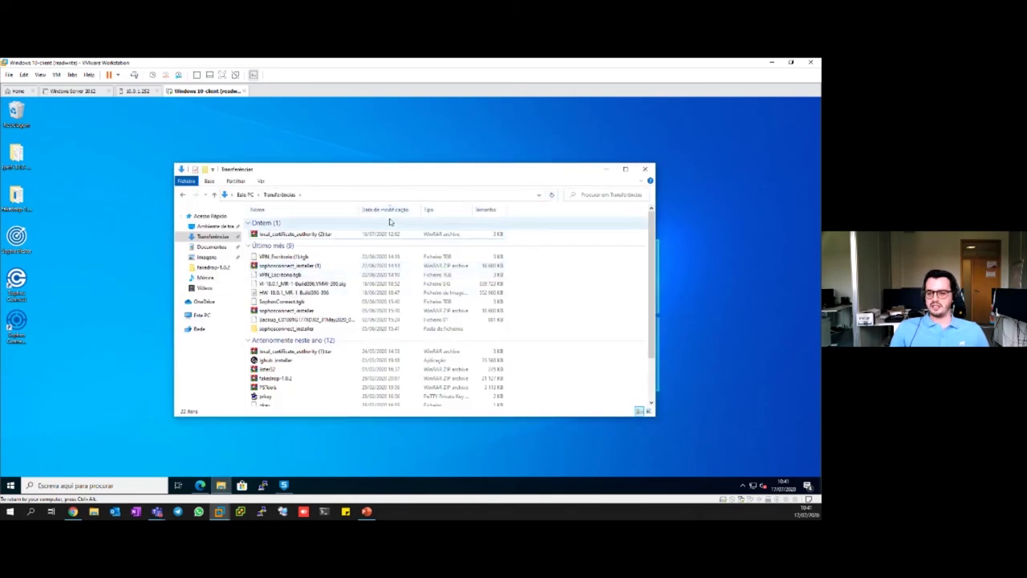
pyautogui.click(608, 169)
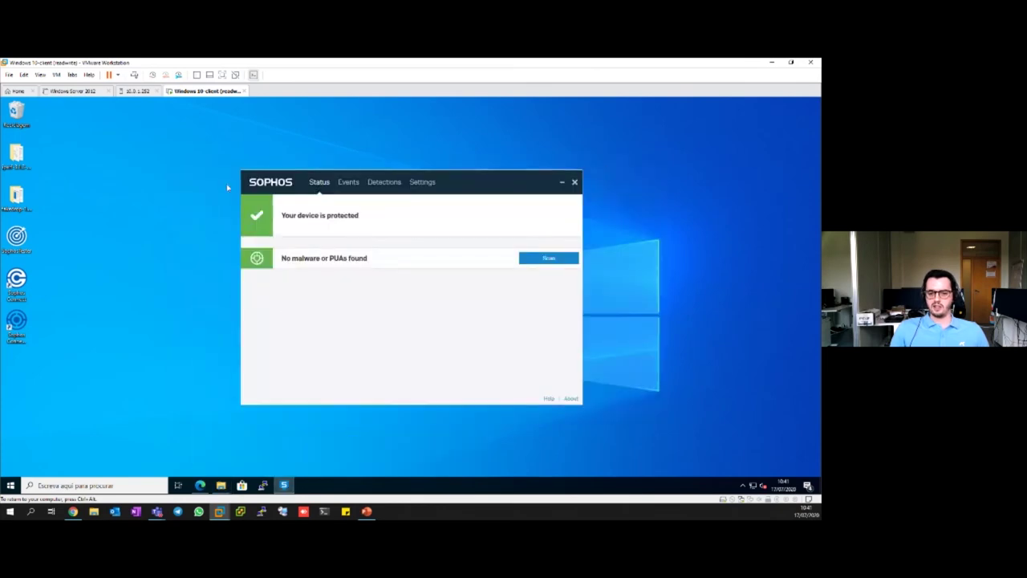
pyautogui.click(561, 184)
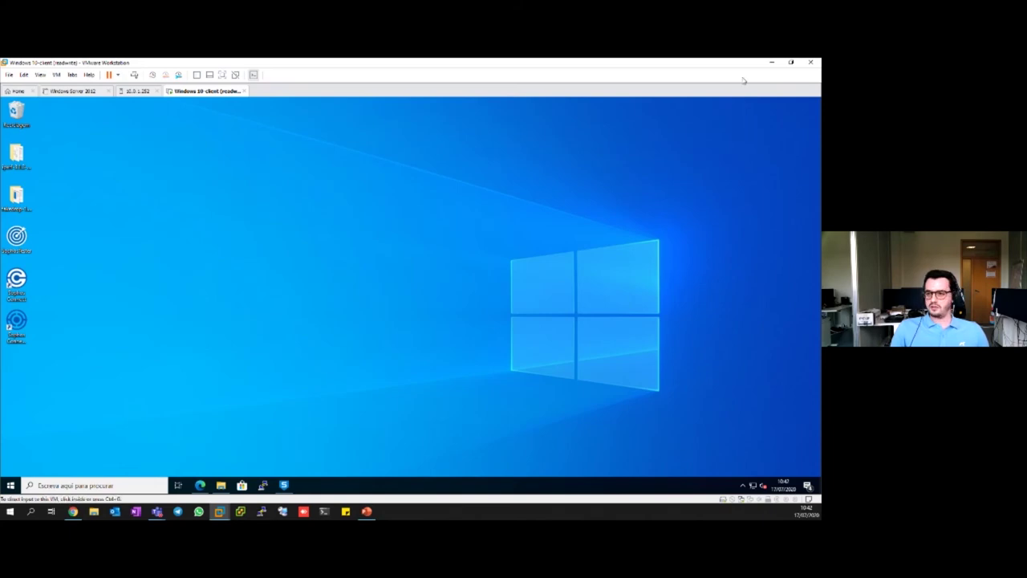
# - Leave the VM, return to the Sophos Central overview in Chrome and go to Threat Analysis Center
pyautogui.click(771, 62)
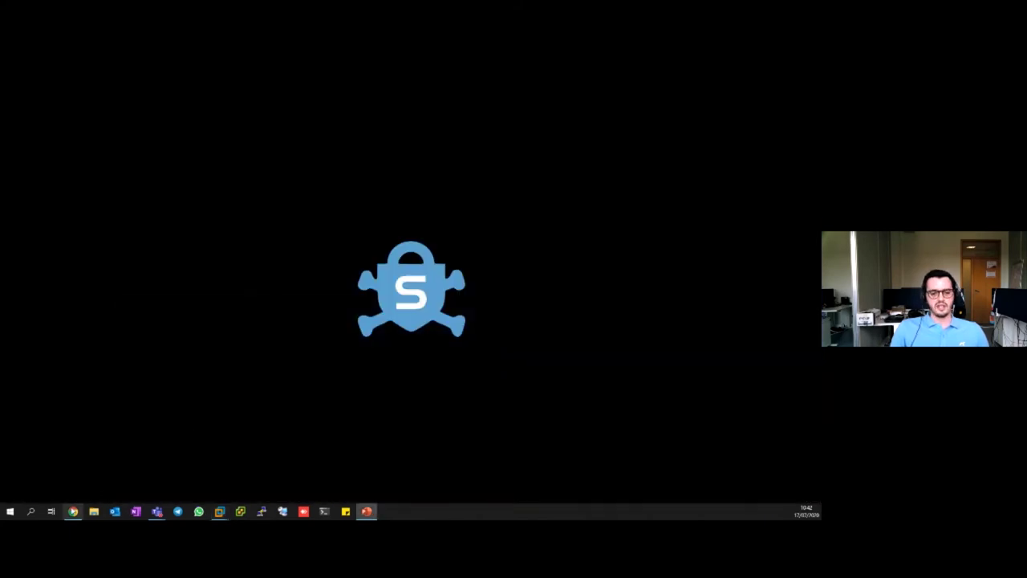
pyautogui.click(72, 512)
pyautogui.click(90, 63)
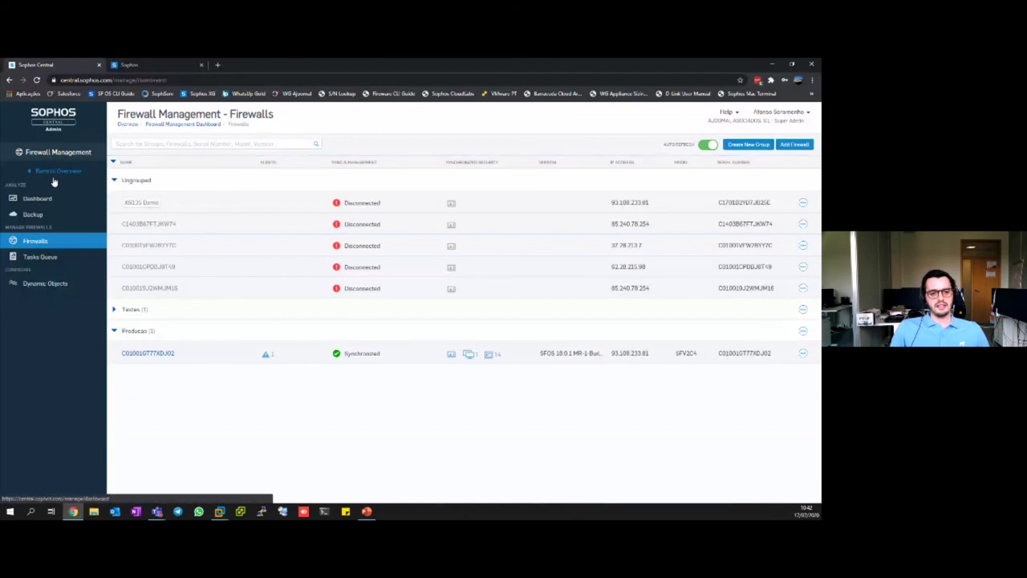
pyautogui.click(56, 174)
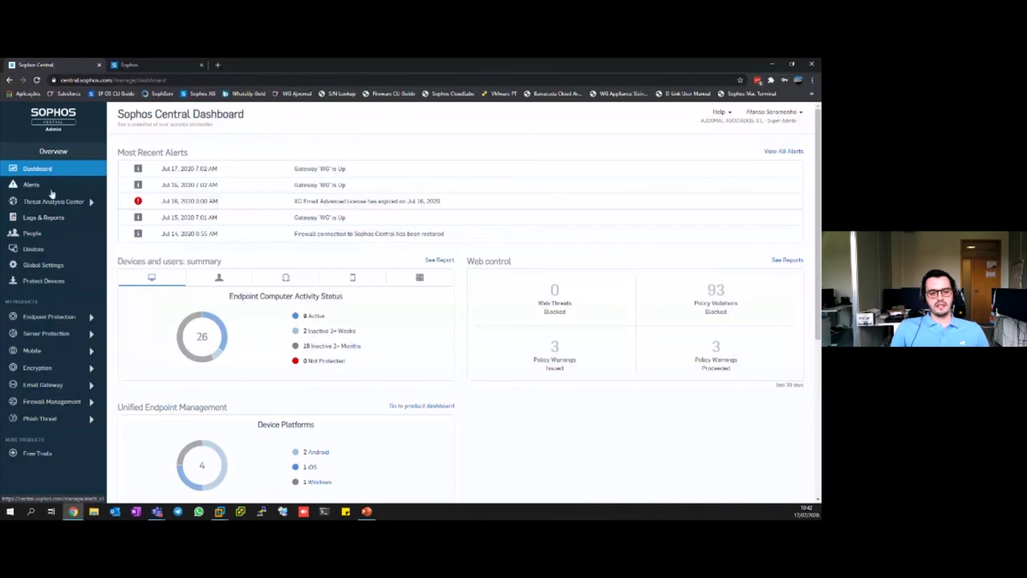
pyautogui.click(45, 204)
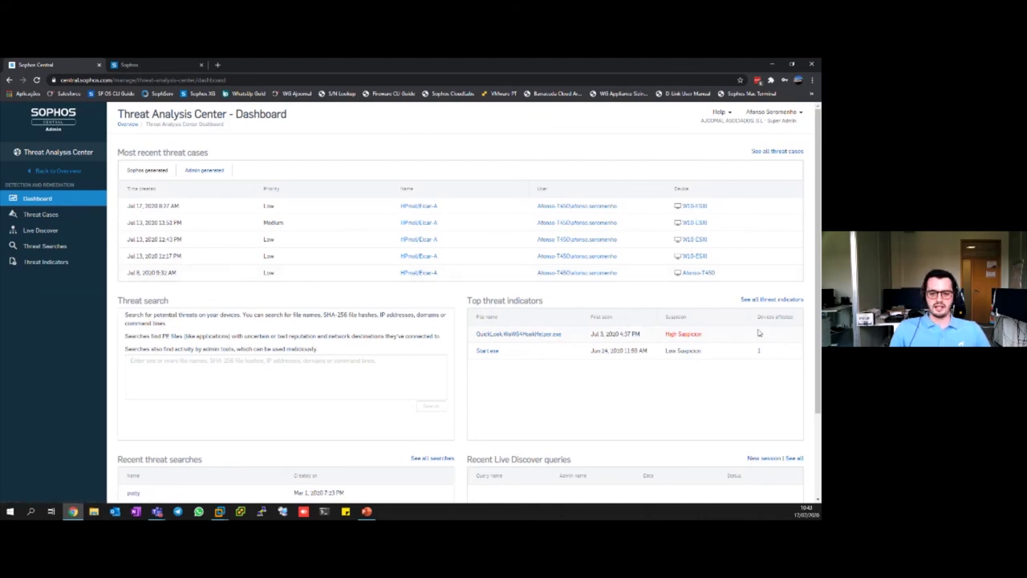
# - Open the HPmal/Eicar-A case, then zoom in and pan its analysis graph to reveal more nodes
pyautogui.click(426, 207)
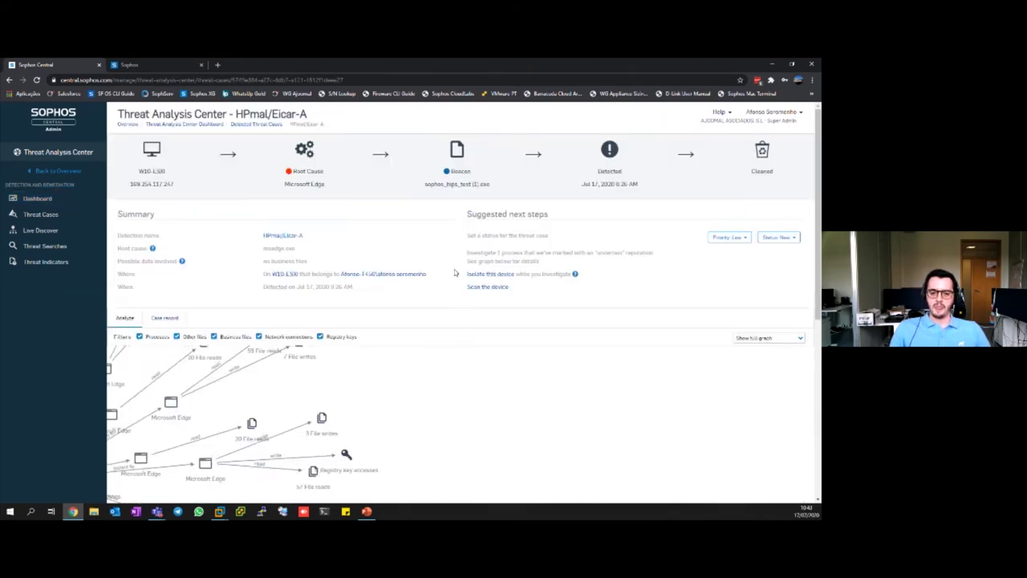
pyautogui.scroll(-2, 422, 186)
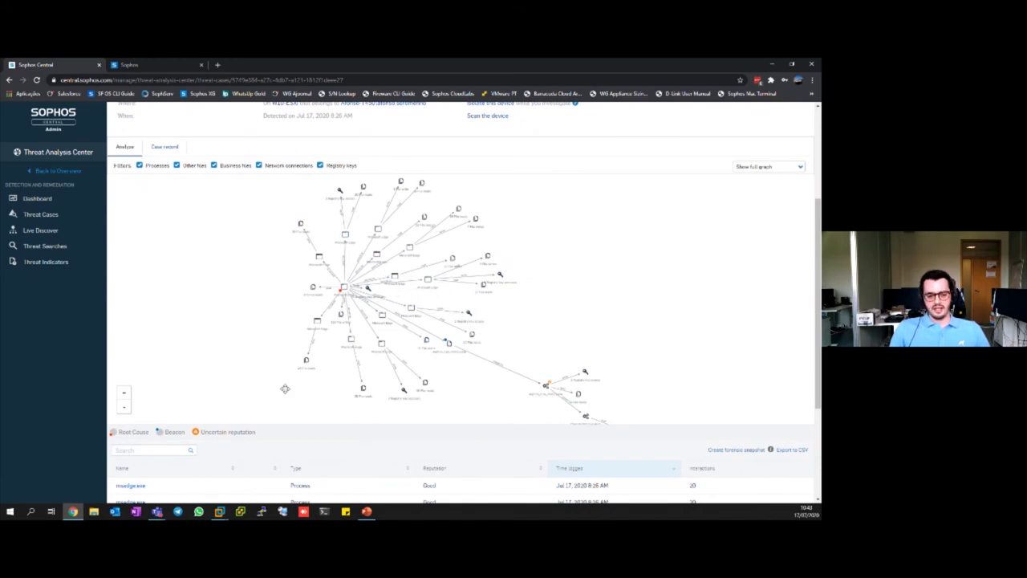
pyautogui.click(123, 393)
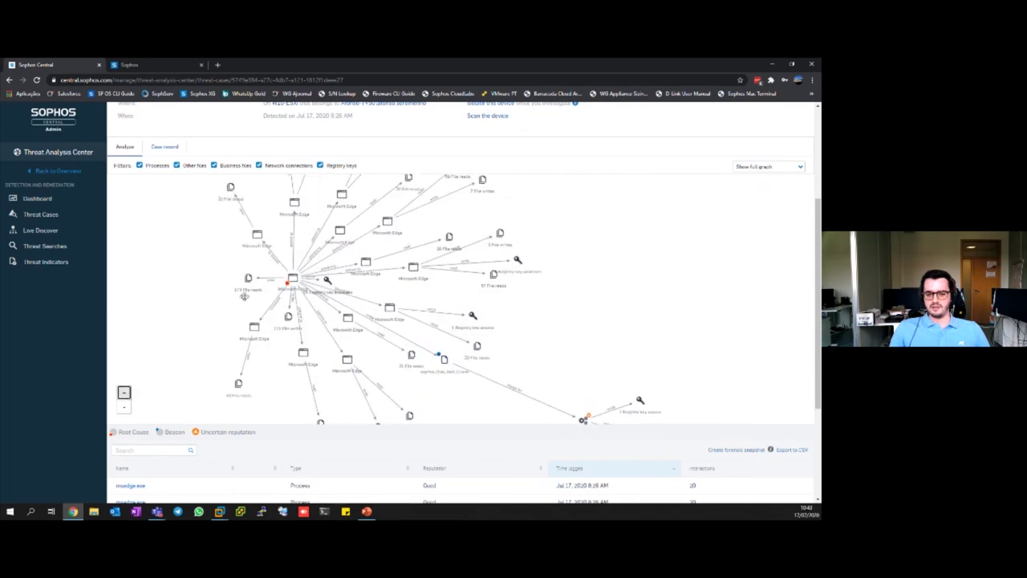
pyautogui.moveTo(207, 262); pyautogui.dragTo(209, 297)
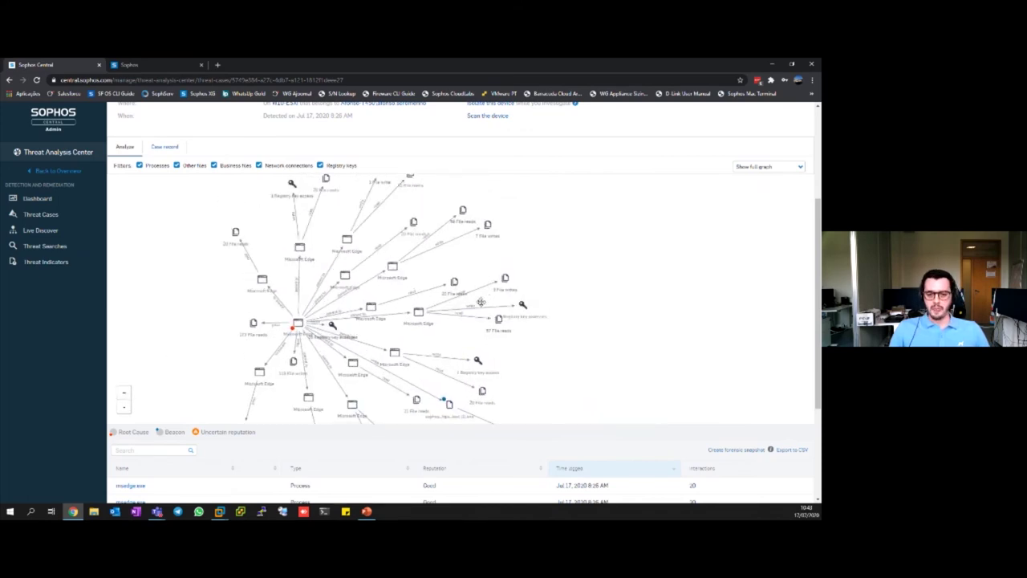
pyautogui.moveTo(231, 319); pyautogui.dragTo(204, 290)
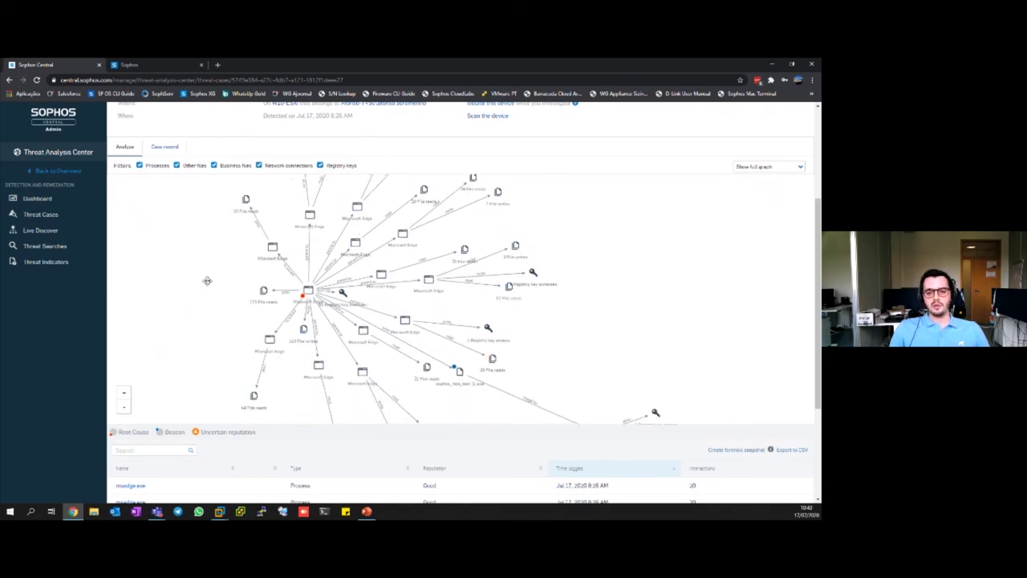
pyautogui.moveTo(207, 278); pyautogui.dragTo(142, 219)
pyautogui.click(772, 166)
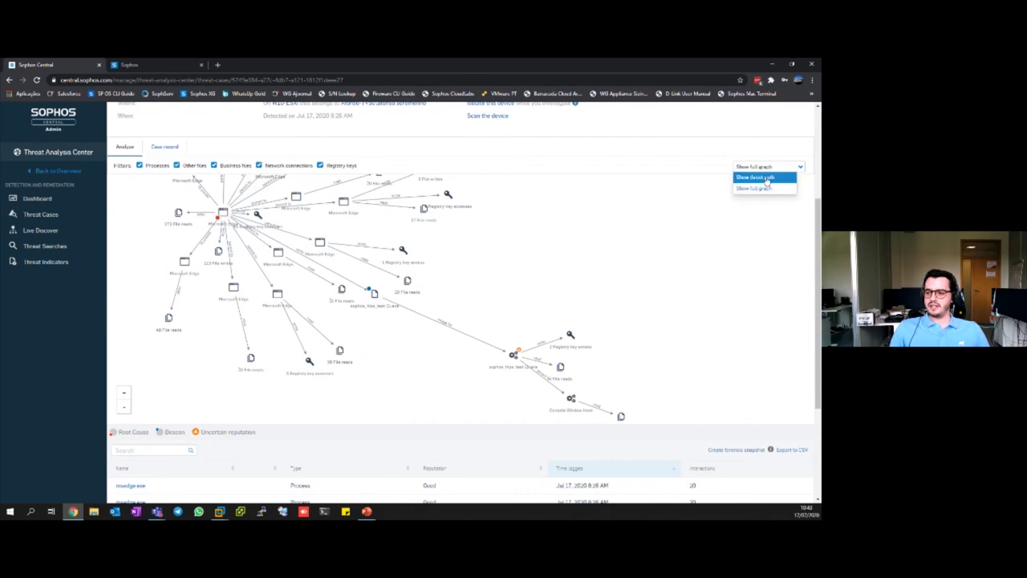
# - Switch the graph to Show threat path, then view and close the Microsoft Edge node's details
pyautogui.click(767, 178)
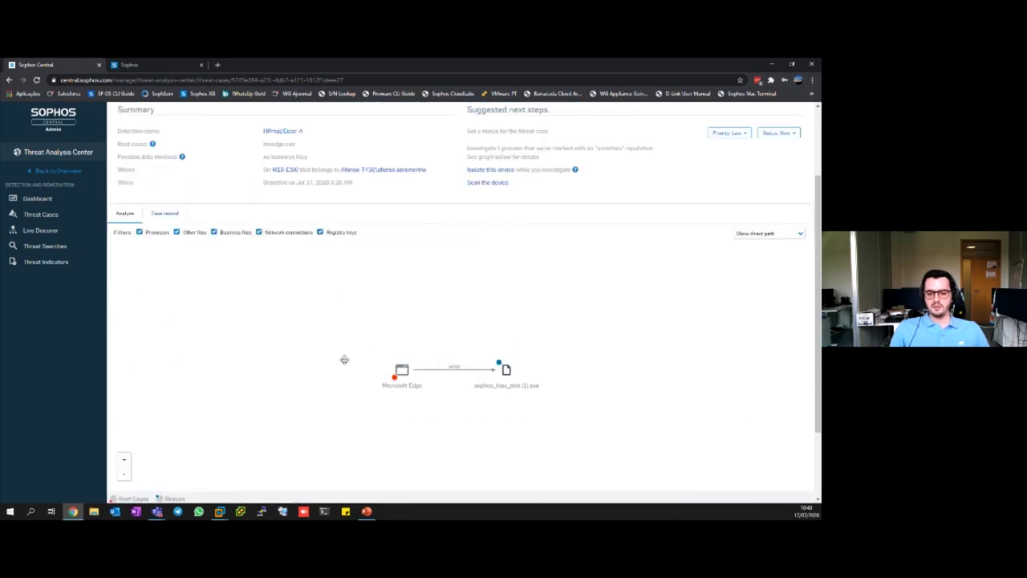
pyautogui.click(400, 374)
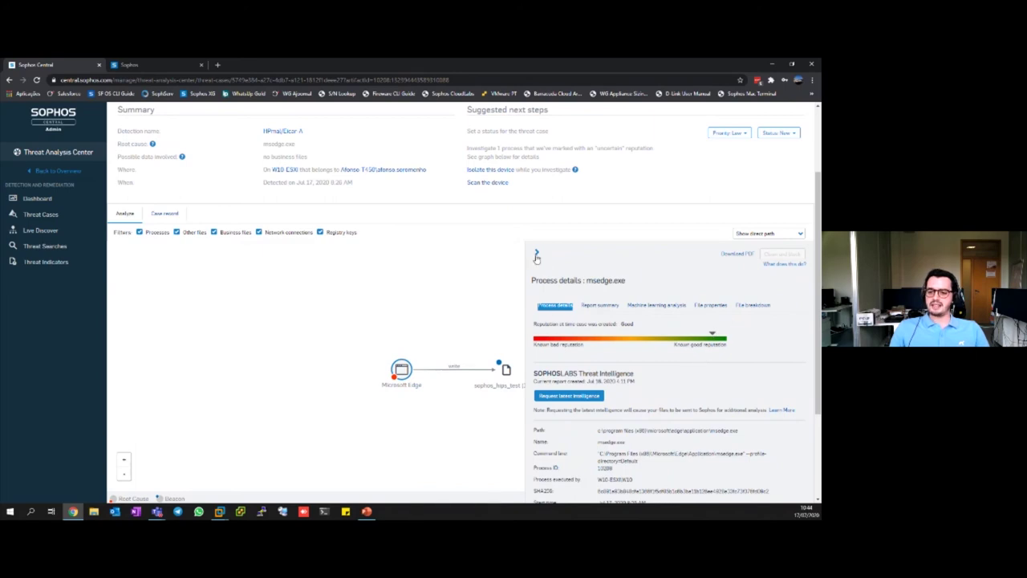
pyautogui.click(536, 253)
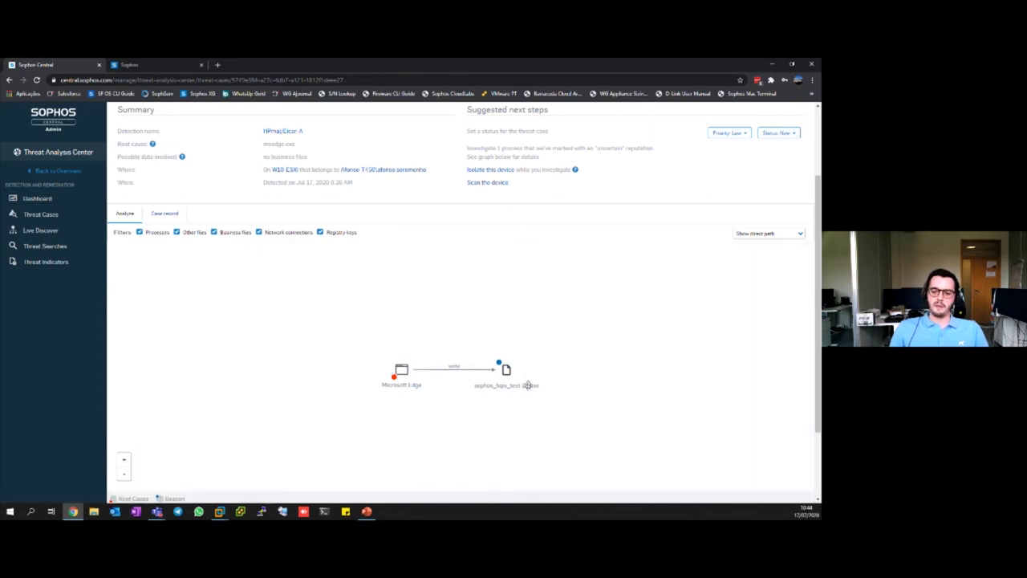